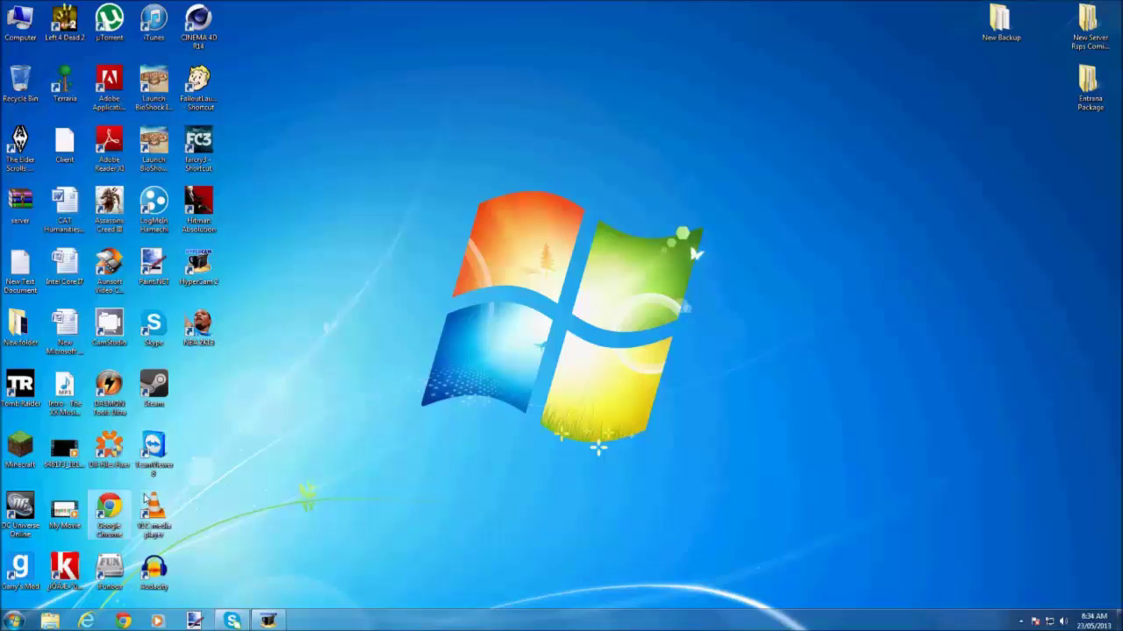
Open Command Prompt and run ipconfig to show IPv4 192.168.0.12 and gateway 192.168.0.1.
left_click(13, 620)
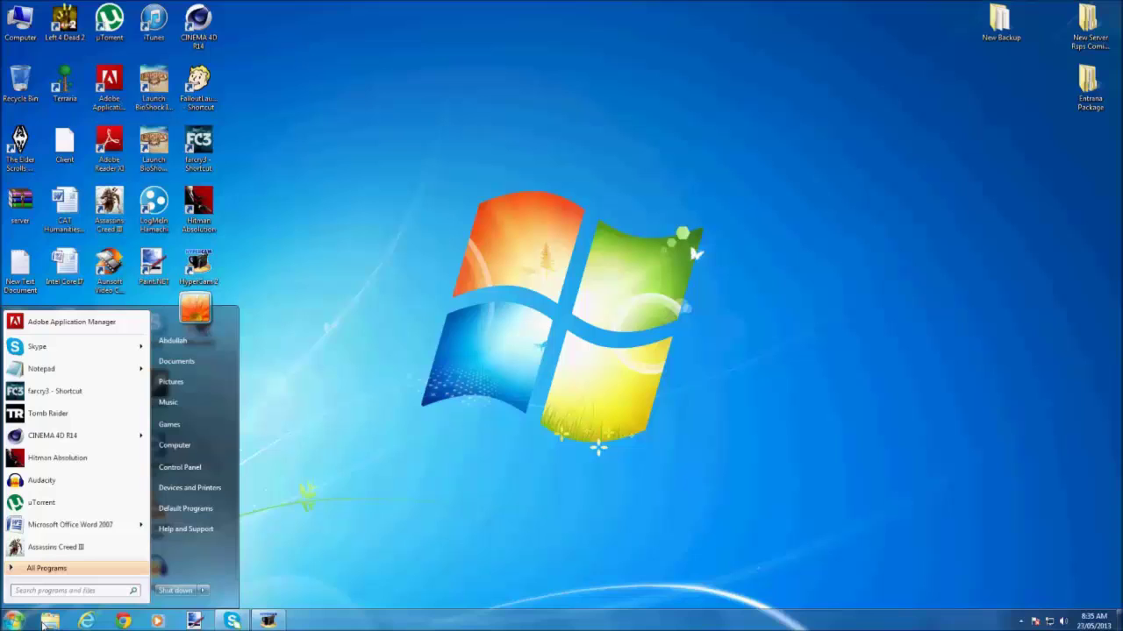
type("cmd")
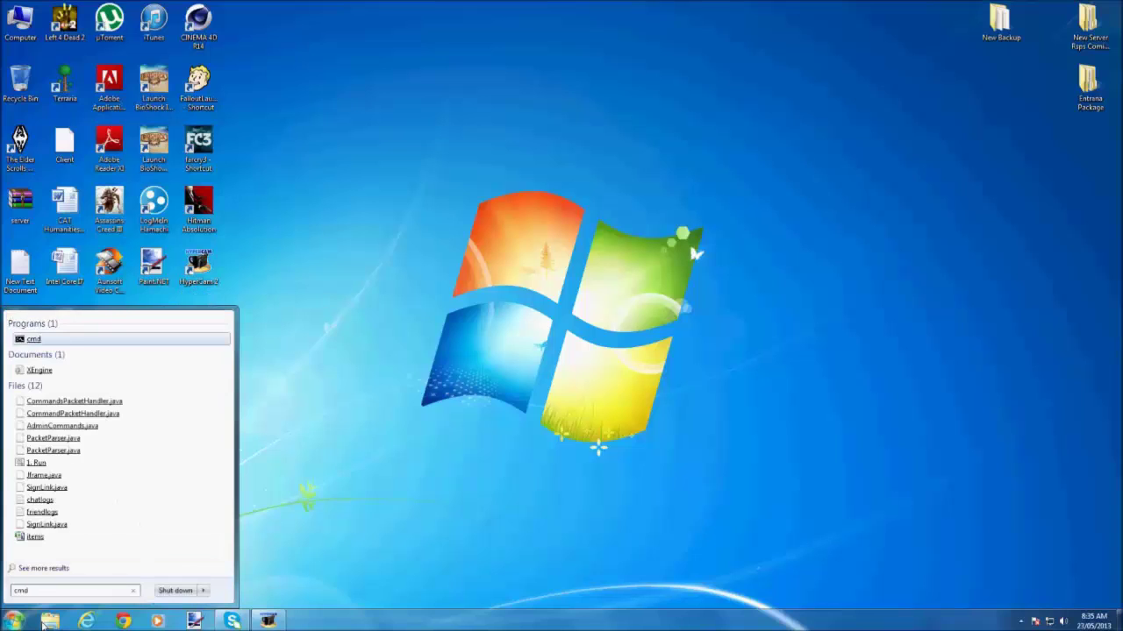
key("Return")
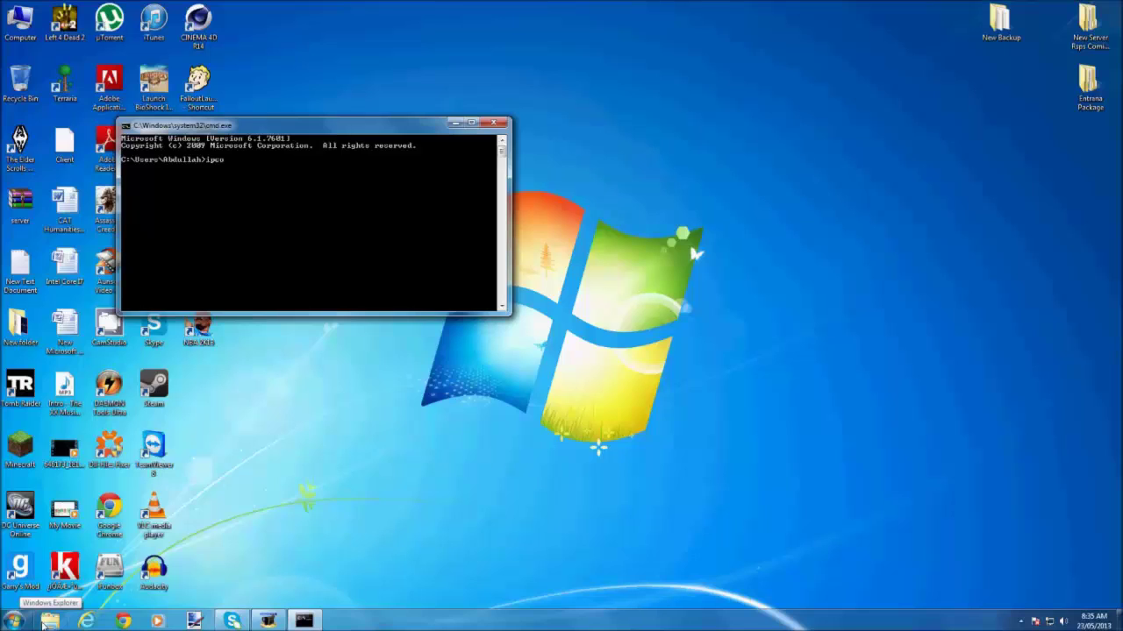
type("ipconfig")
key("Return")
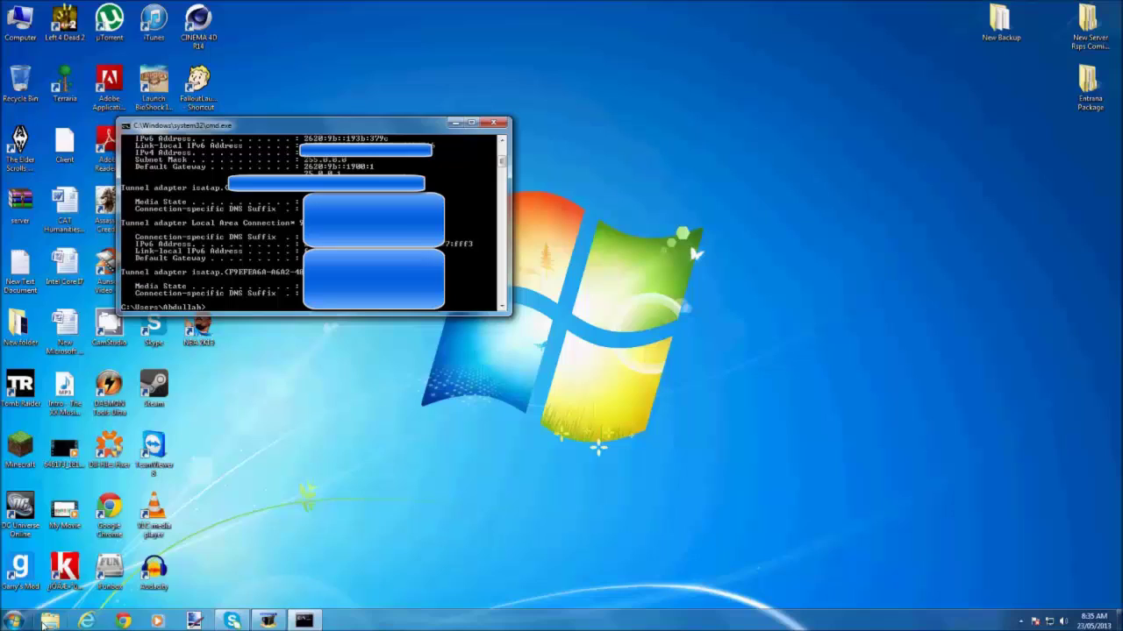
scroll(139, 247, "up", 8)
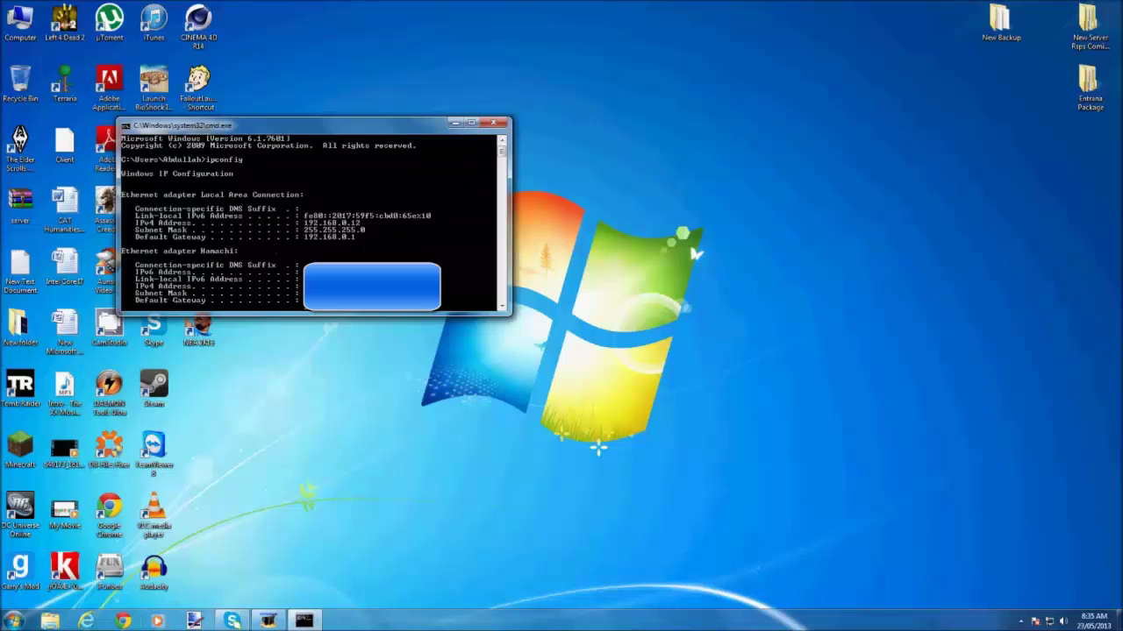
Log in to the NETGEAR router at 192.168.0.1 and maximize its Gateway Status page.
left_click(123, 621)
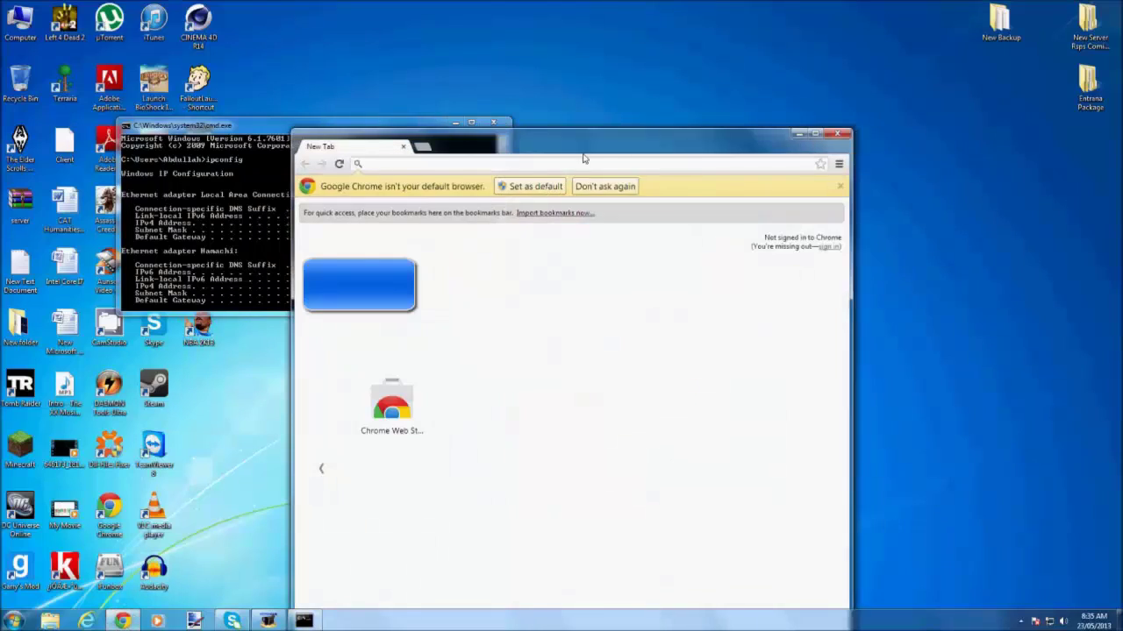
left_click_drag(584, 155, 710, 159)
type("192.168.0.1")
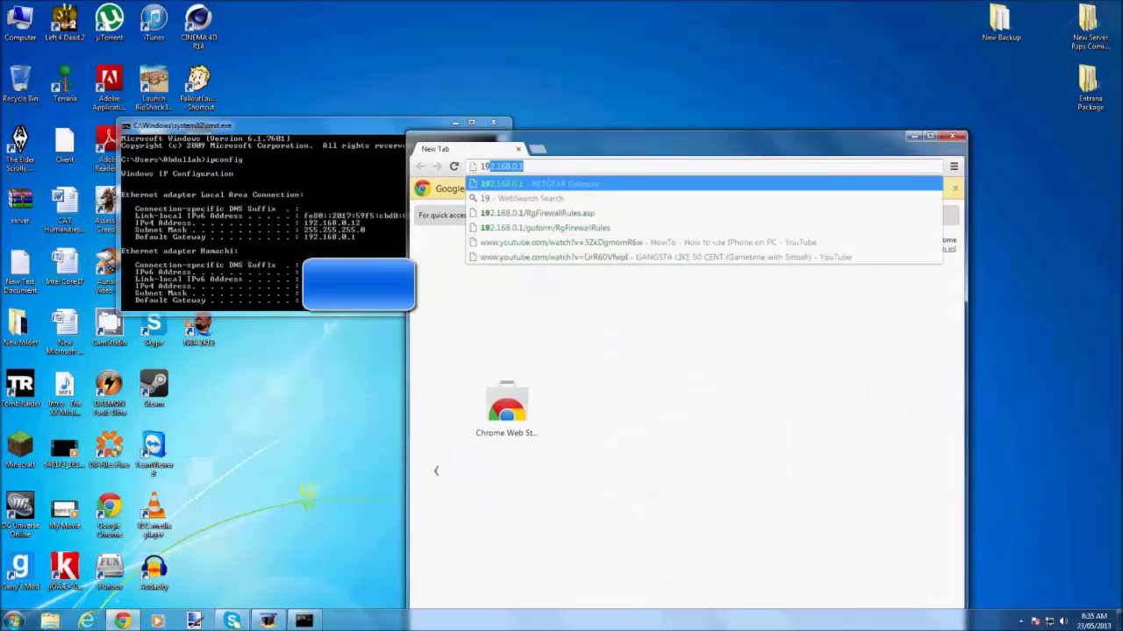
key("Return")
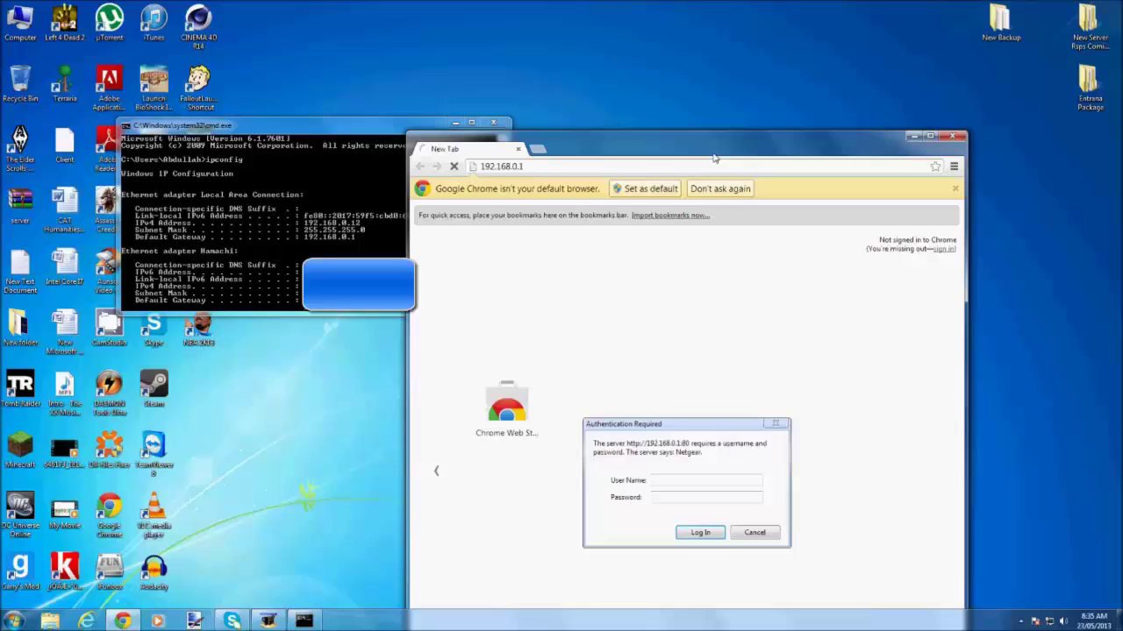
type("admin")
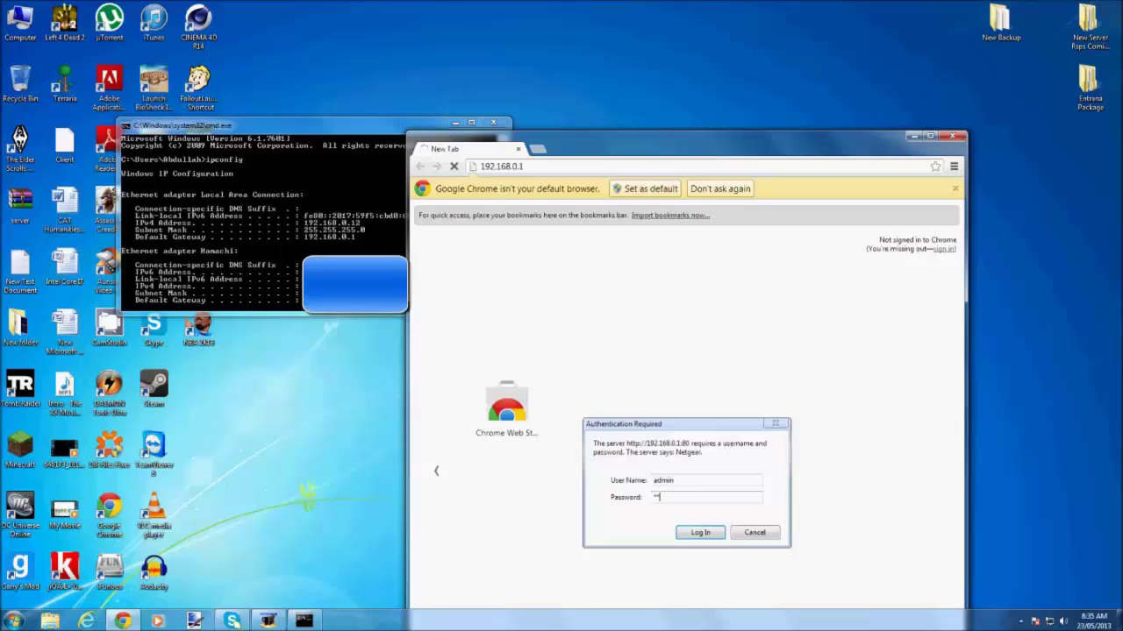
key("Return")
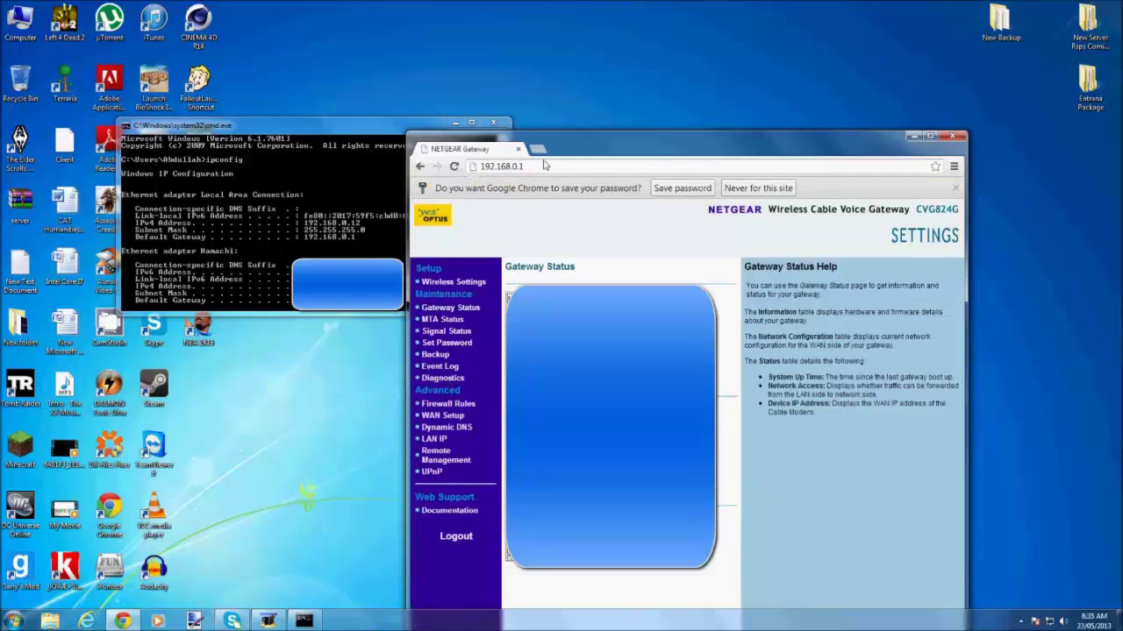
left_click_drag(580, 136, 499, 4)
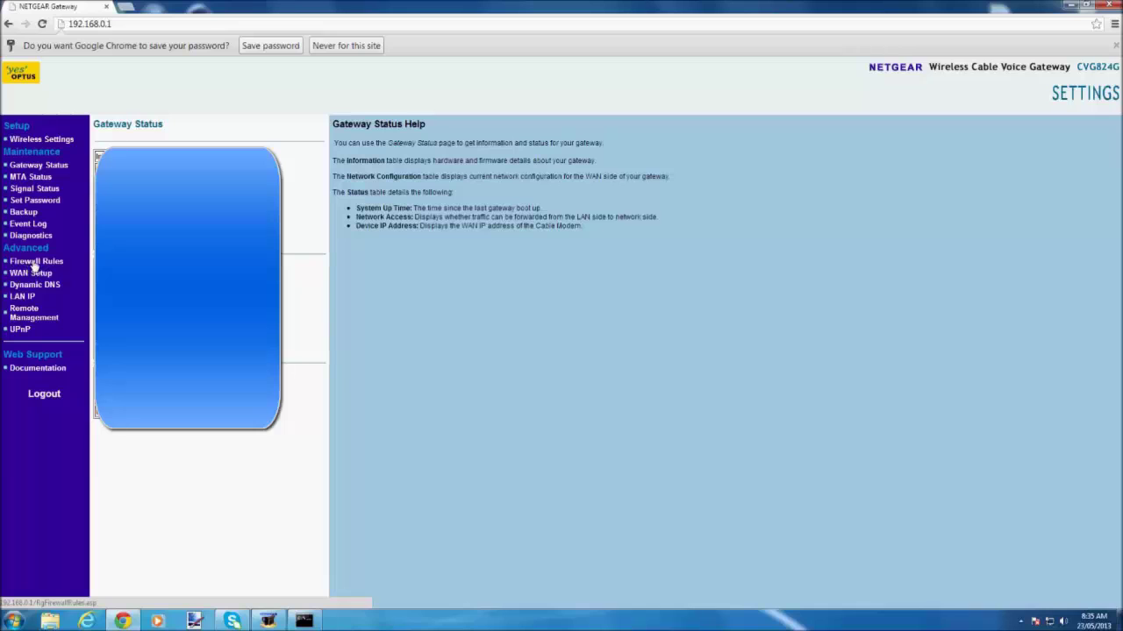
Start a custom port forwarding rule named Rsps for ports 43594–43594 over TCP.
left_click(36, 262)
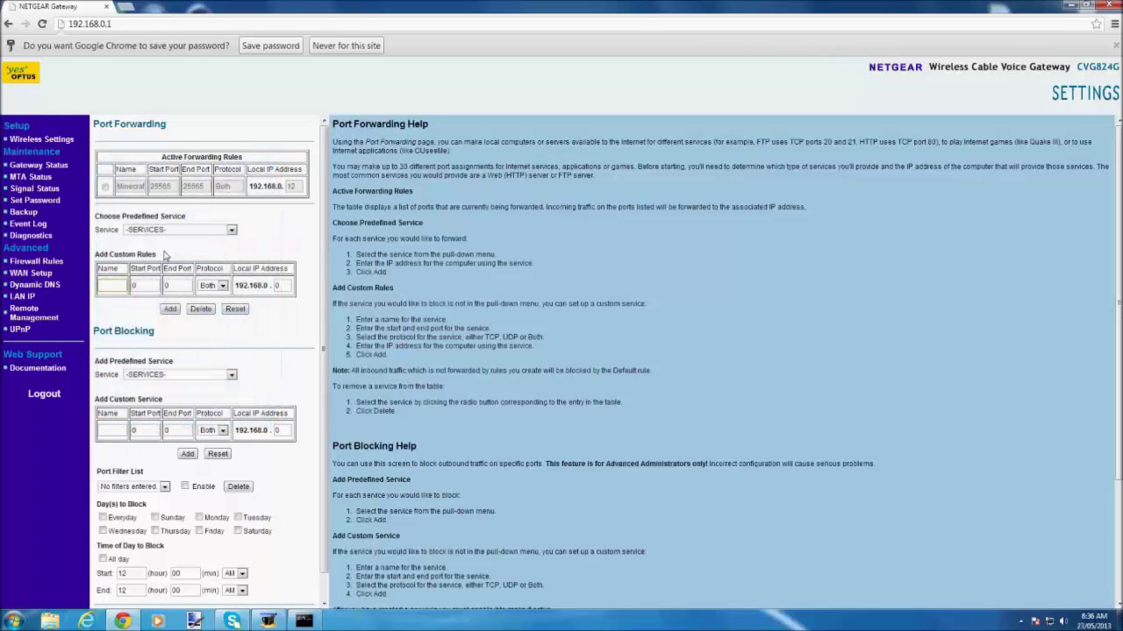
type("Rsps")
key("Tab")
type("4")
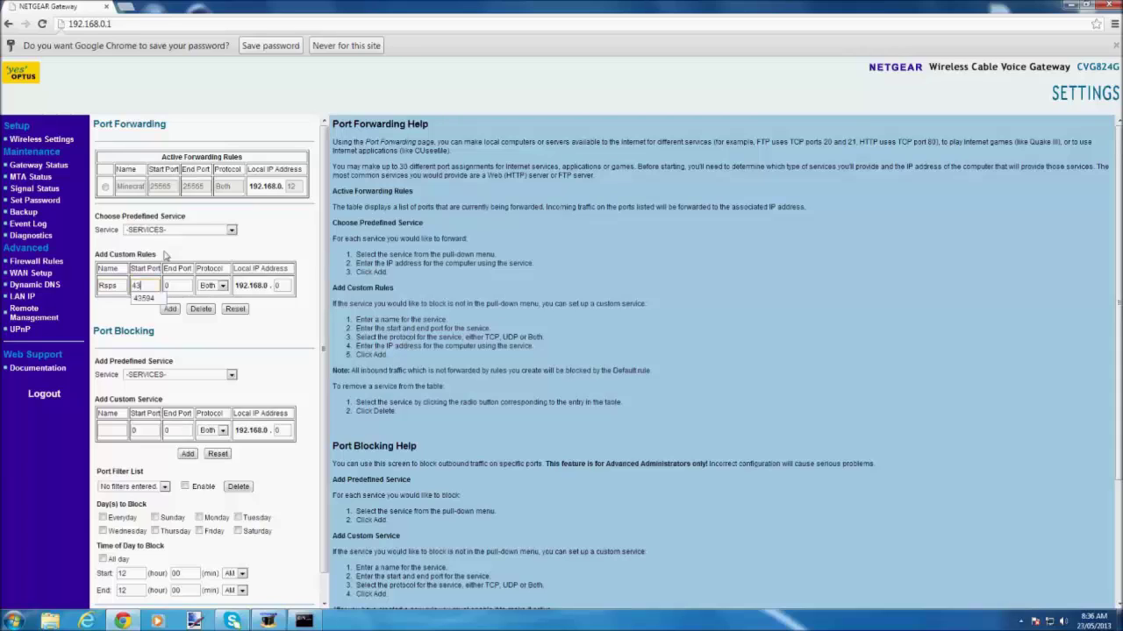
type("3594")
key("Tab")
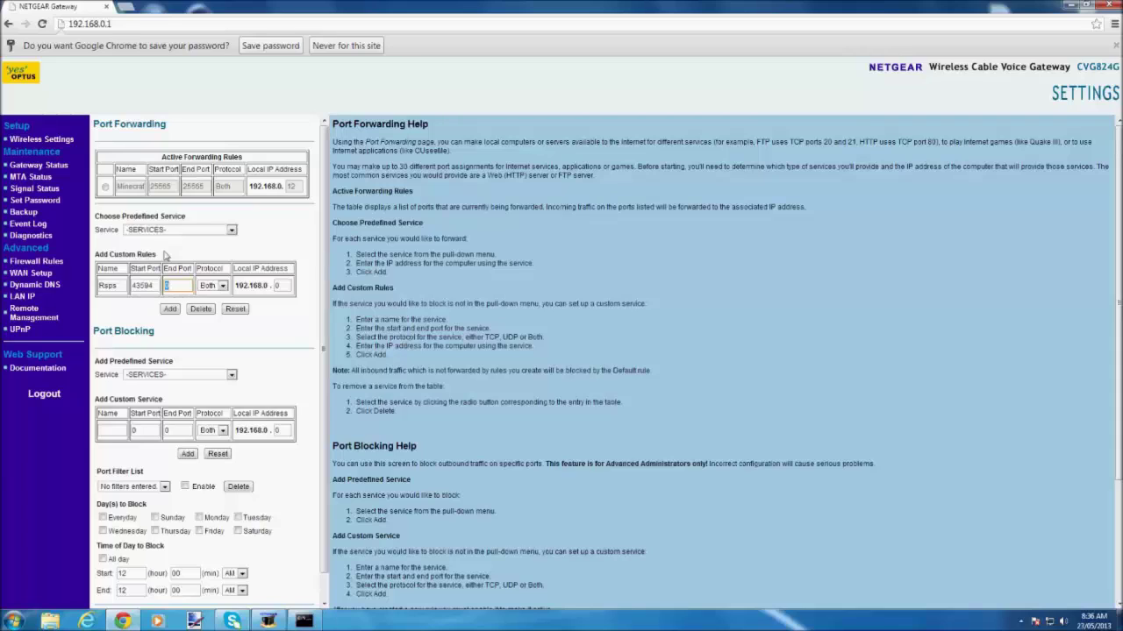
type("43594")
left_click(224, 287)
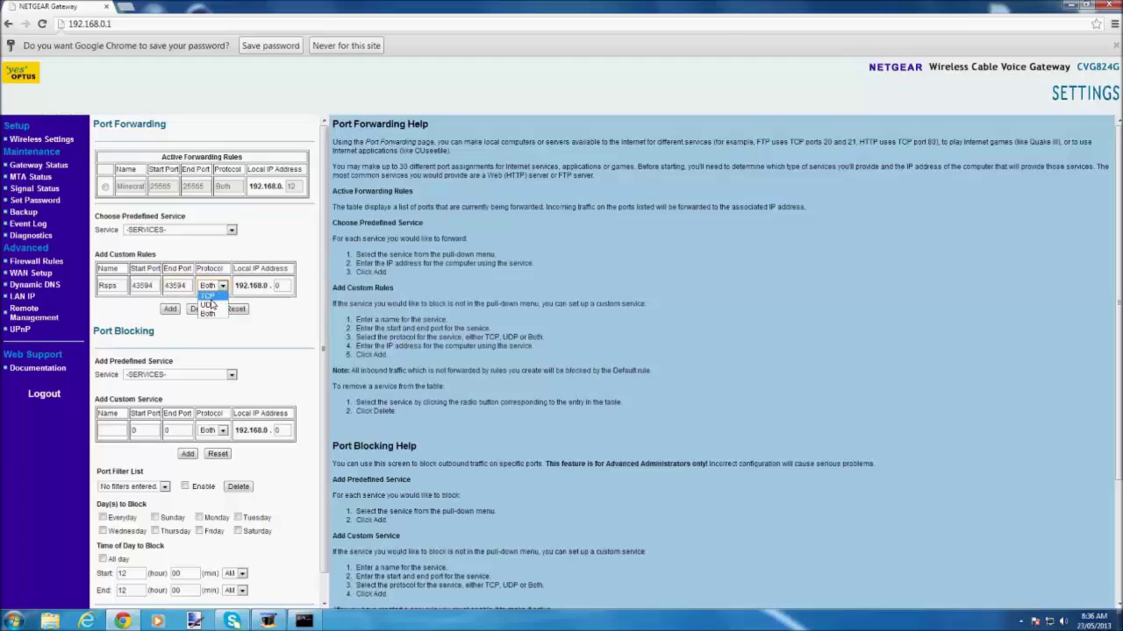
left_click(210, 299)
key("Tab")
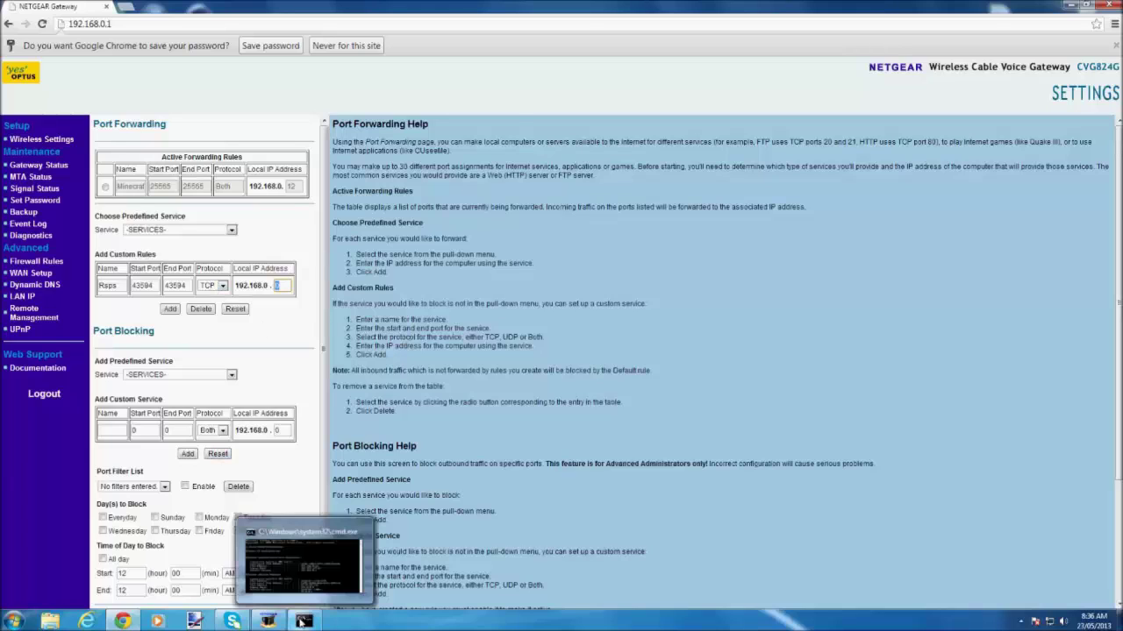
Set the rule's local IP to 192.168.0.12, checked against ipconfig, and add the rule.
left_click(303, 621)
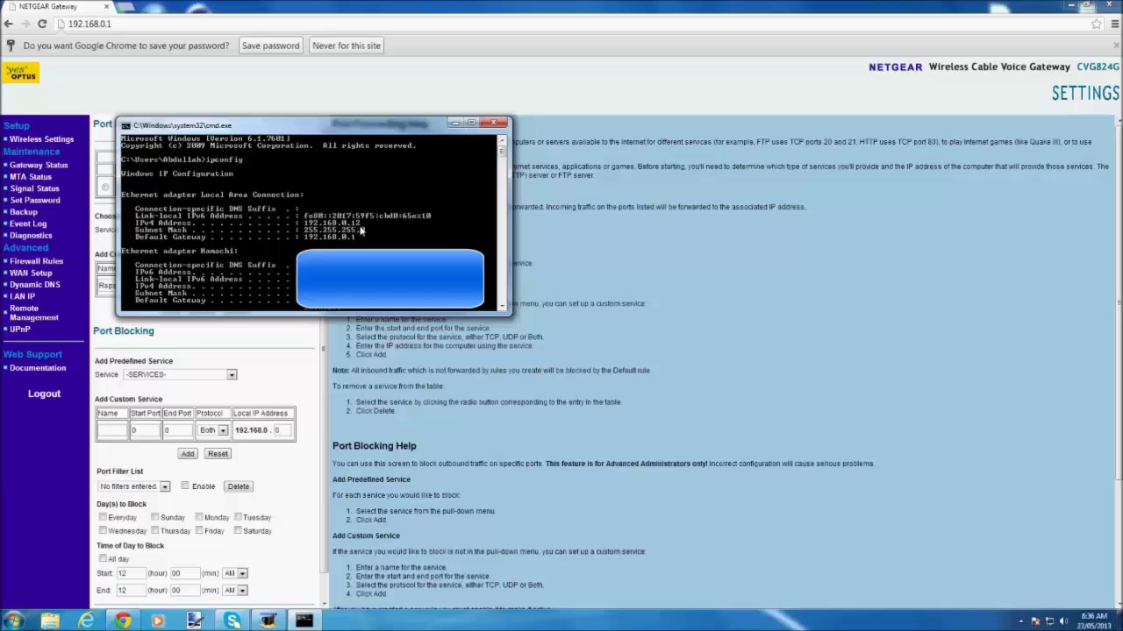
left_click(323, 372)
double_click(282, 287)
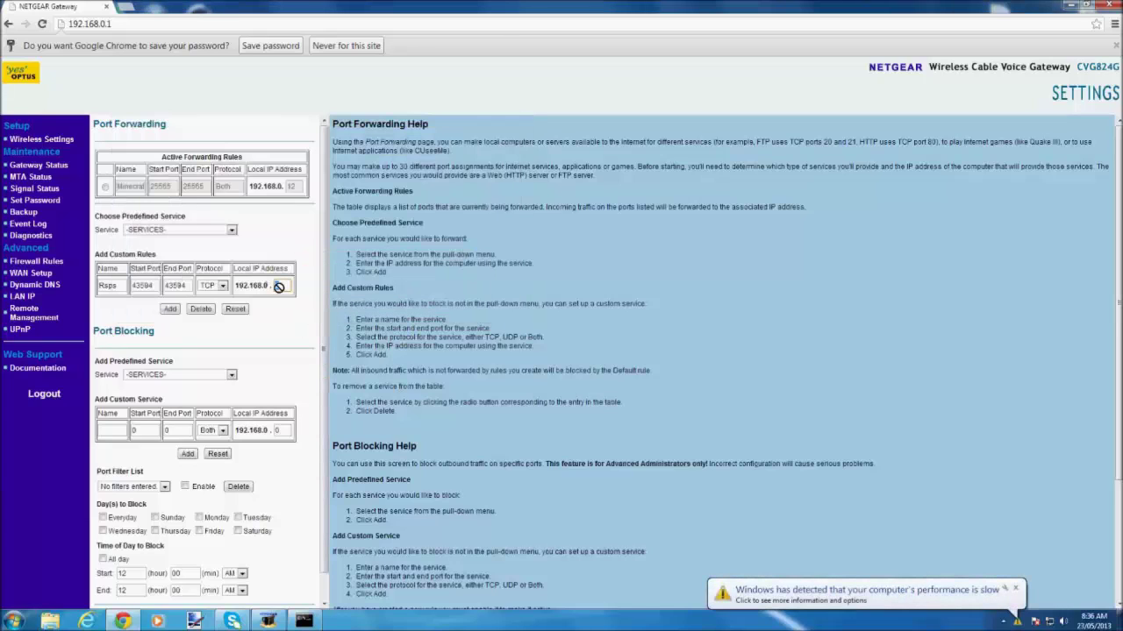
left_click(286, 287)
key("BackSpace")
type("12")
left_click(174, 311)
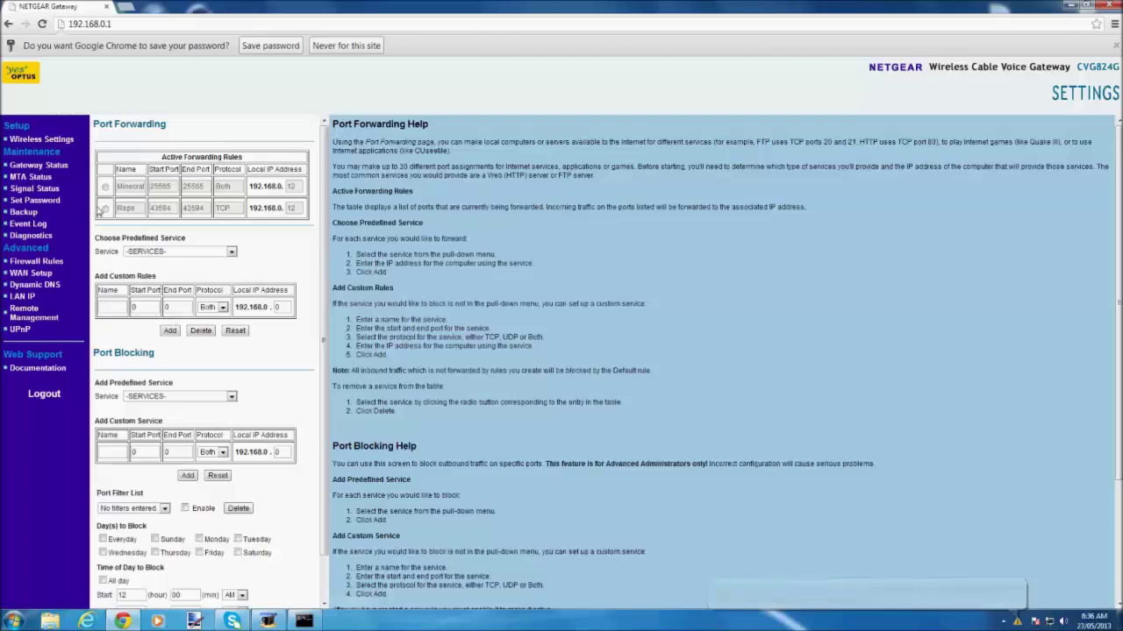
Select the new Rsps rule, log out of the router, and close the browser.
left_click(105, 209)
scroll(125, 223, "down", 1)
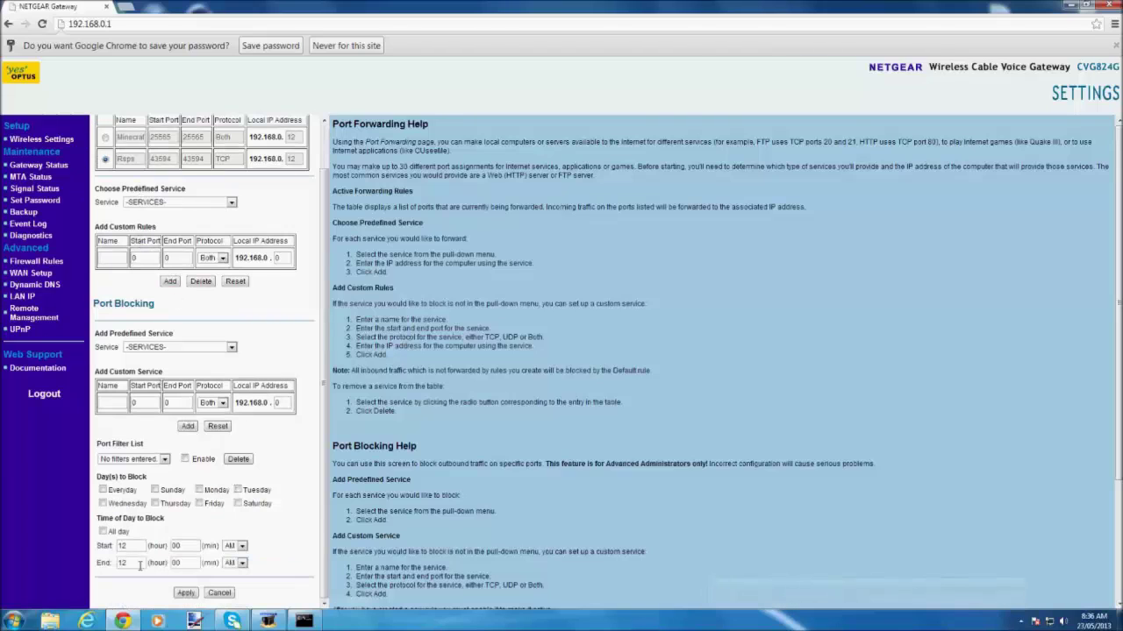
left_click(43, 396)
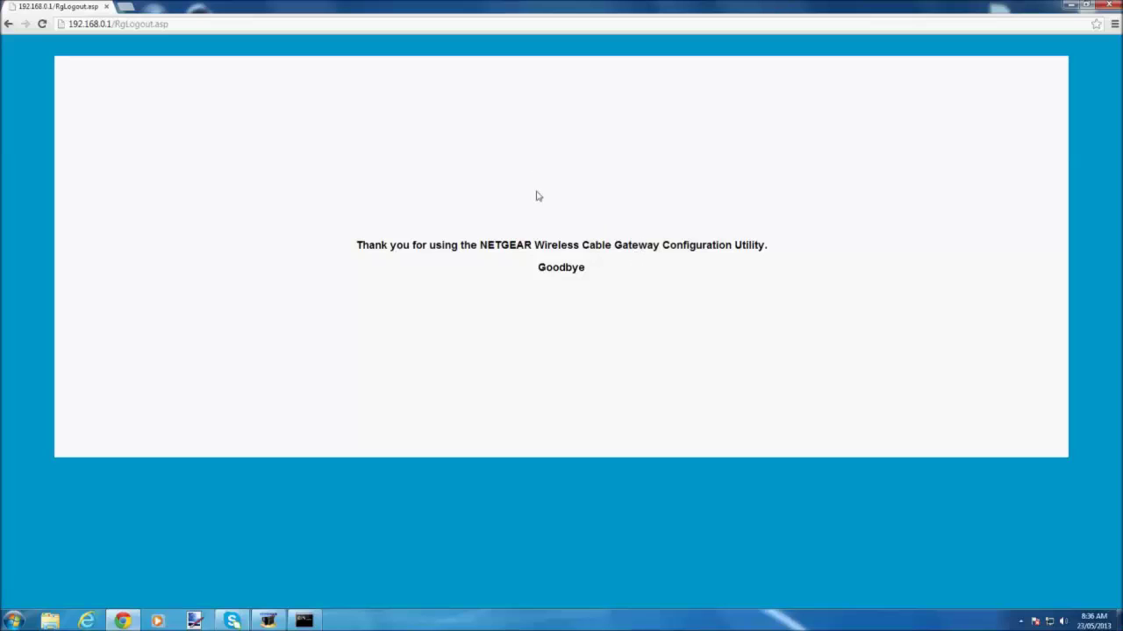
left_click(1107, 5)
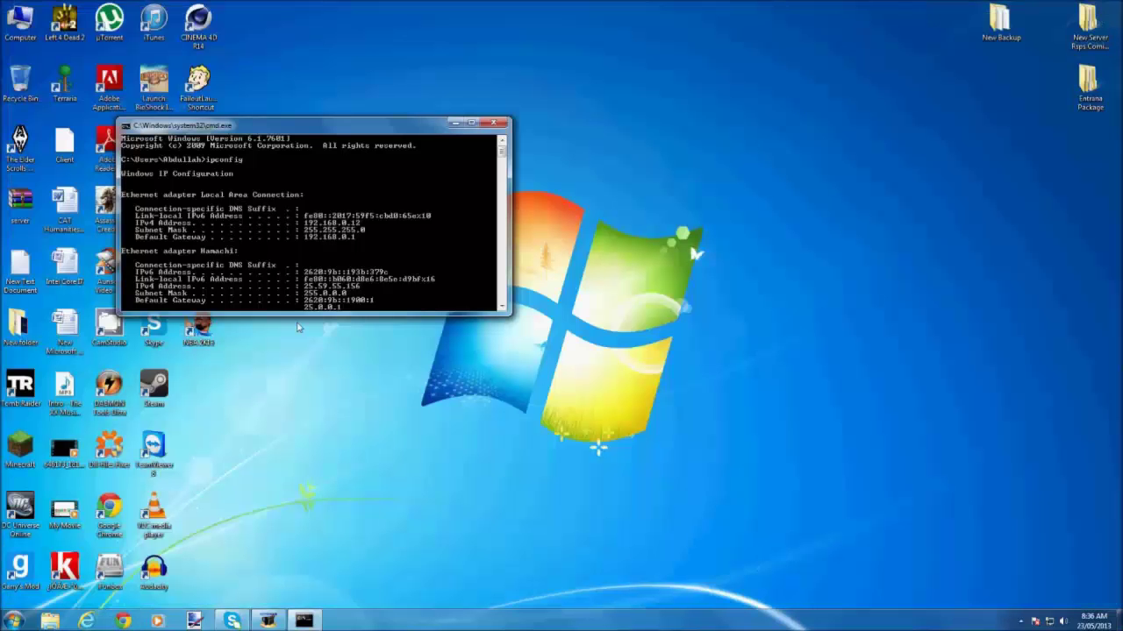
Close Command Prompt, Google 'no-ip' in Chrome, and open the noip.com homepage.
left_click(493, 124)
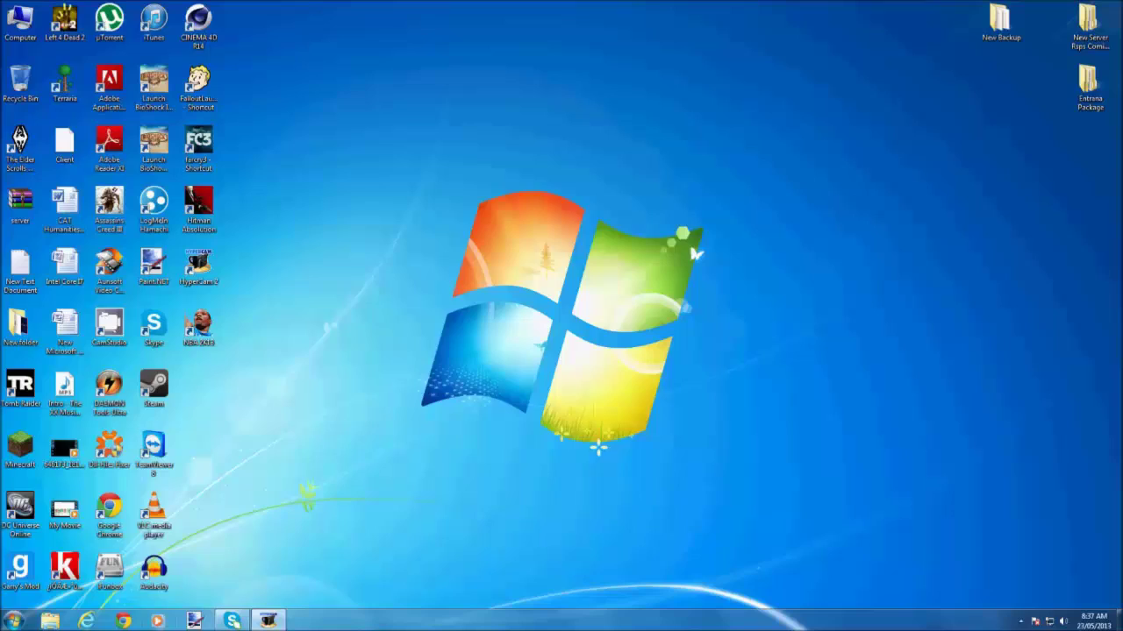
left_click(123, 621)
type("google.com")
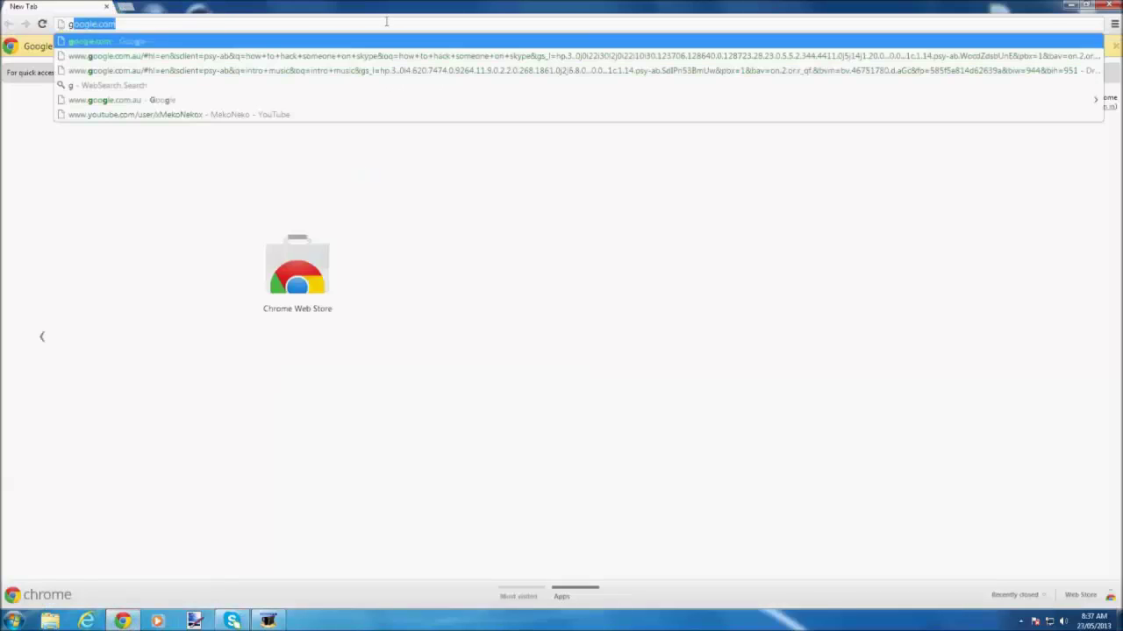
key("Return")
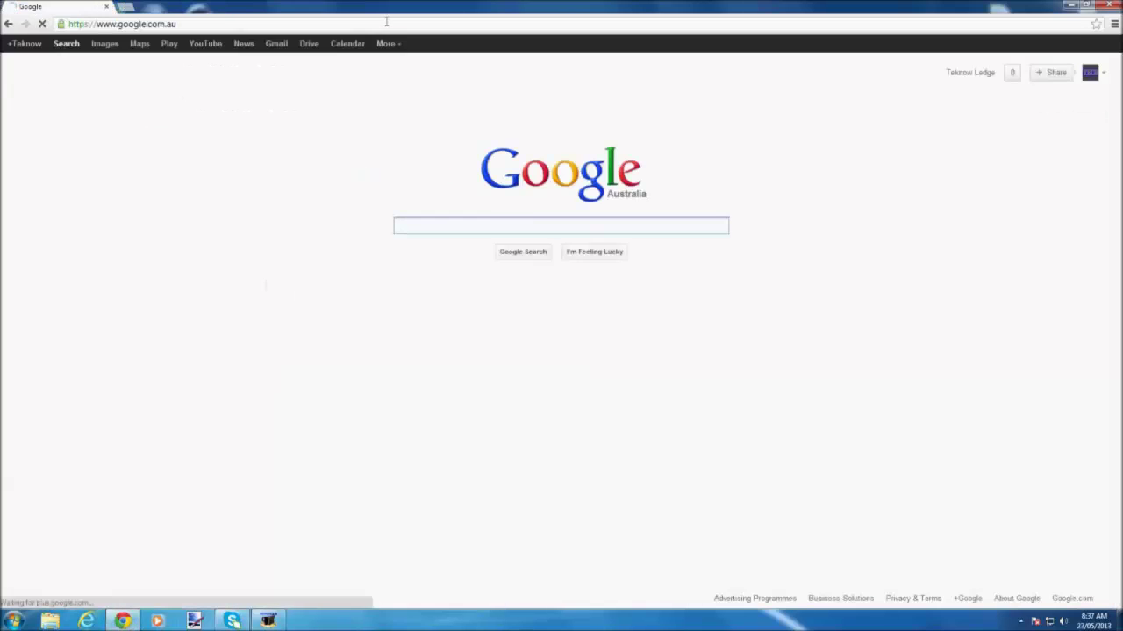
type("no-")
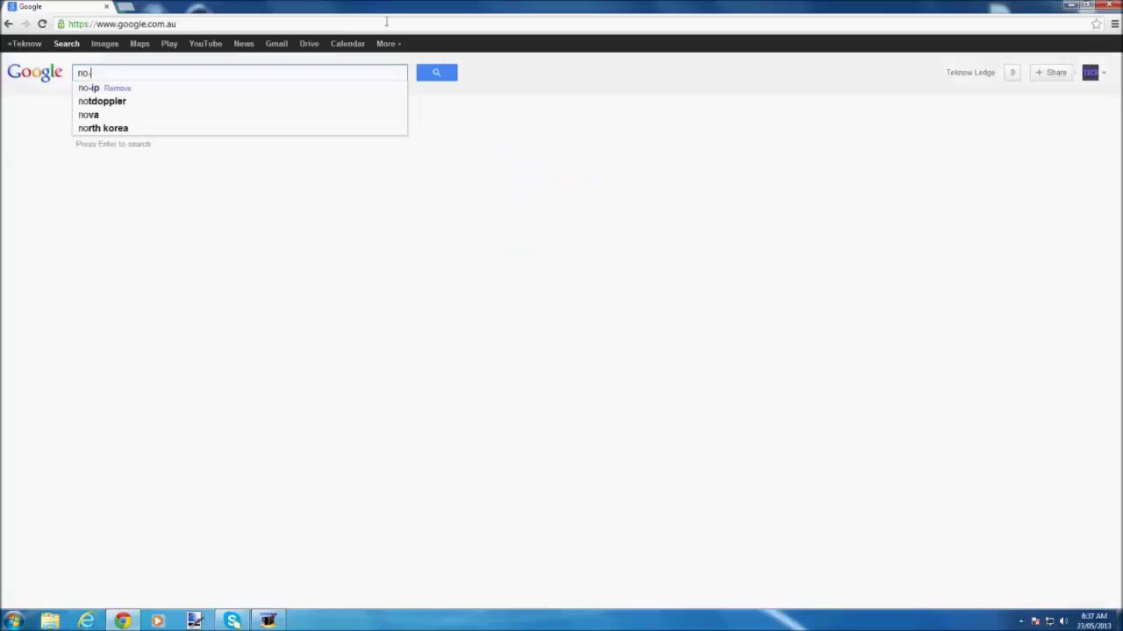
type("ip")
key("Return")
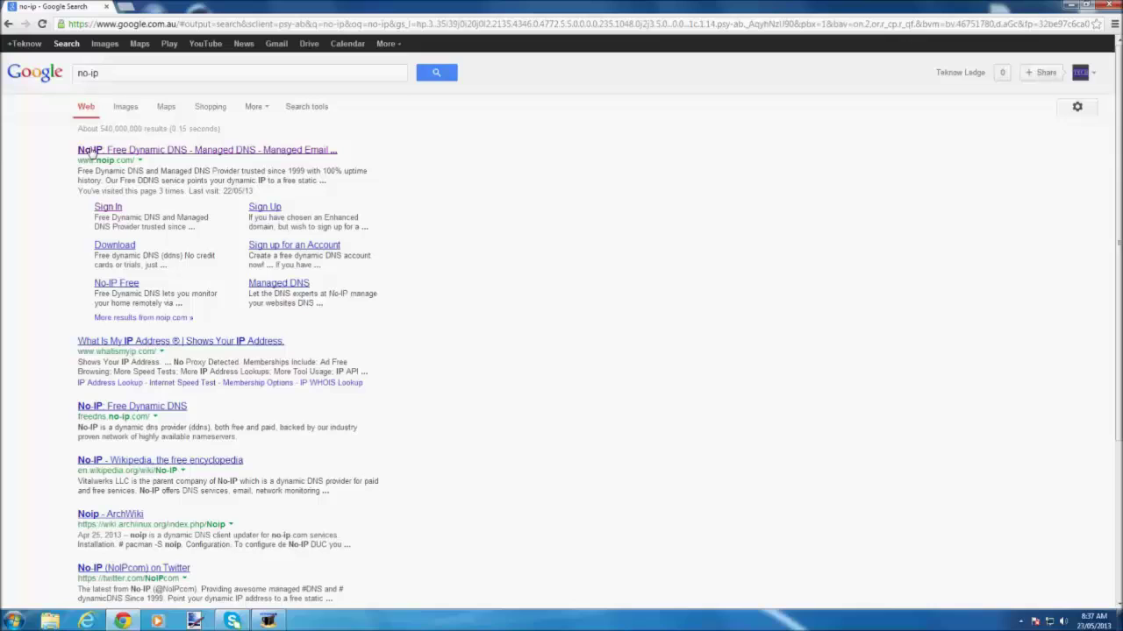
left_click(93, 151)
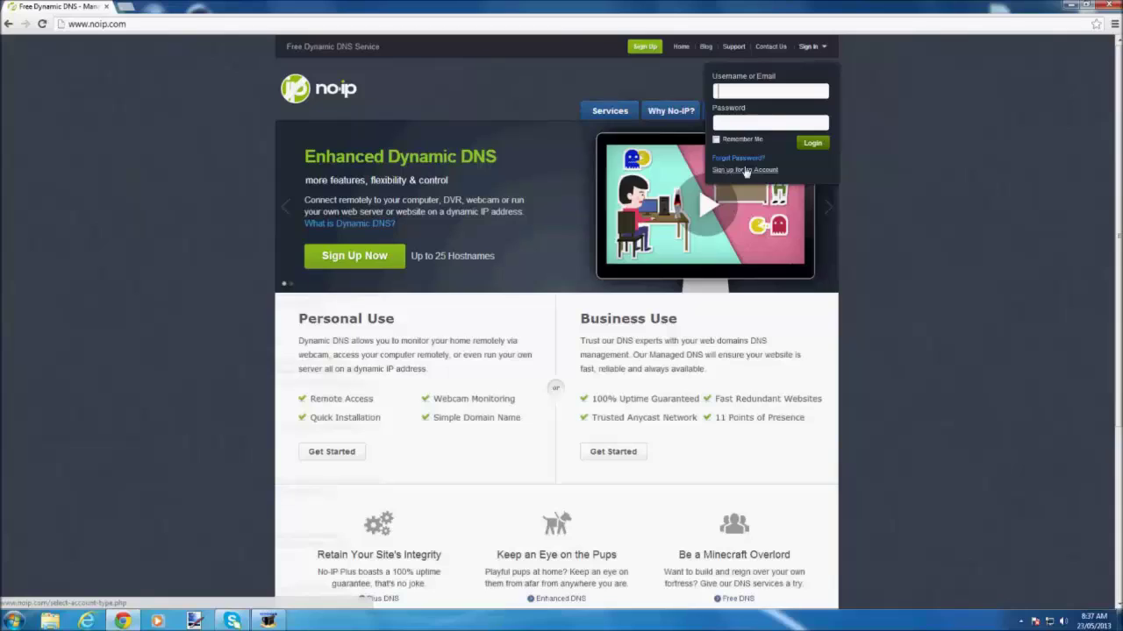
Enter the saved account e-mail and the password in the No-IP Sign In form.
type("right")
key("Down")
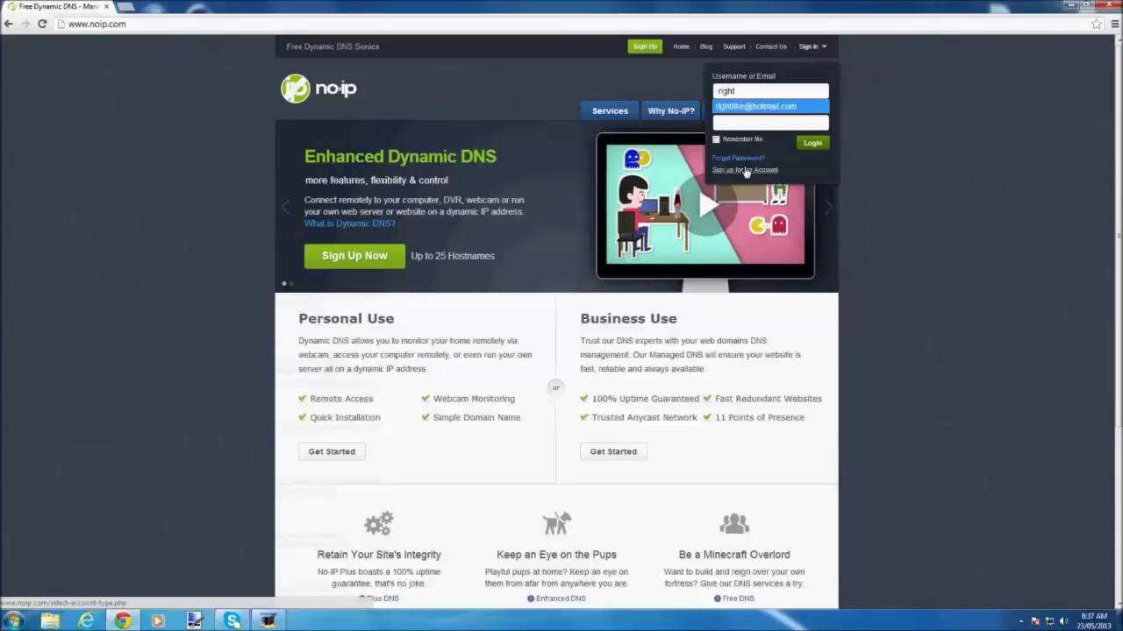
key("Tab")
type("********")
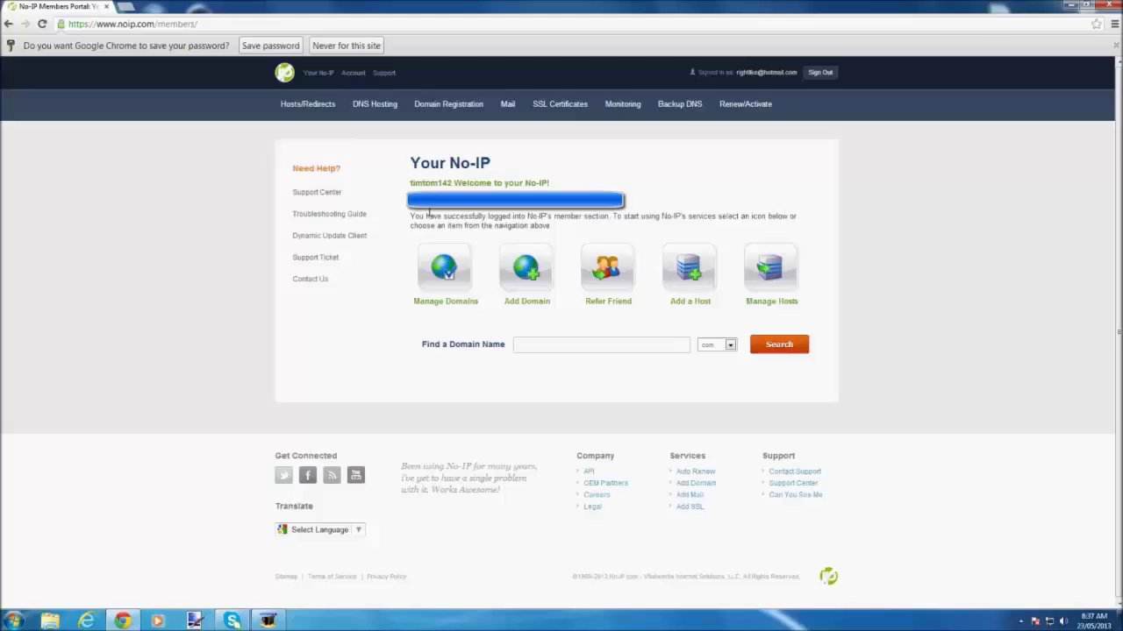
Add a host named techknowledg on the no-ip.biz domain via the Add Host form.
left_click(682, 277)
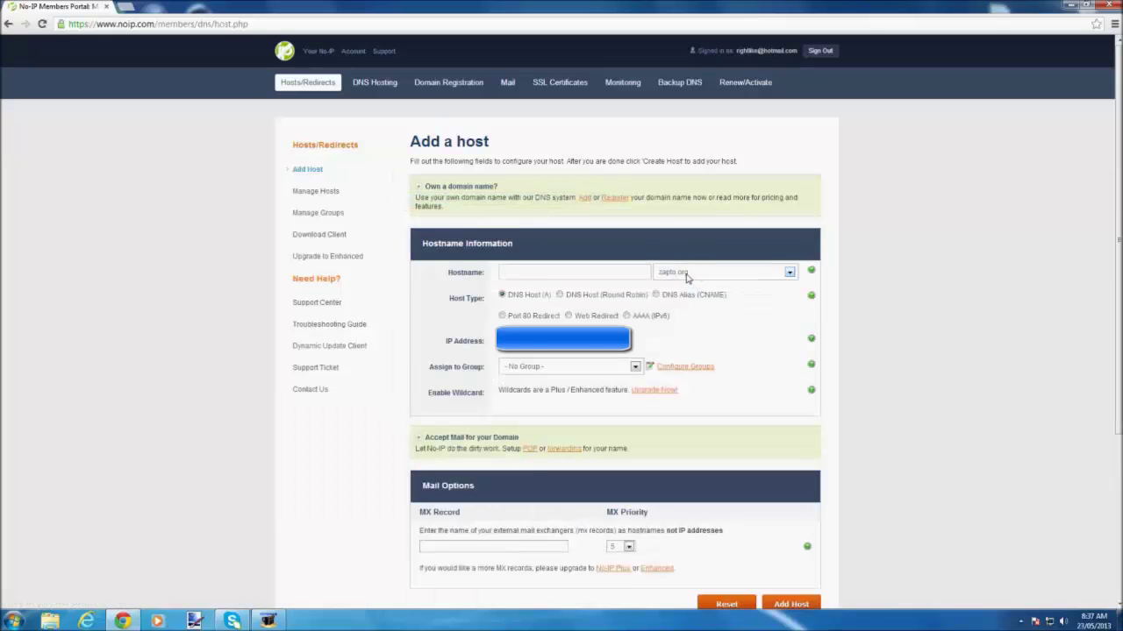
left_click(688, 275)
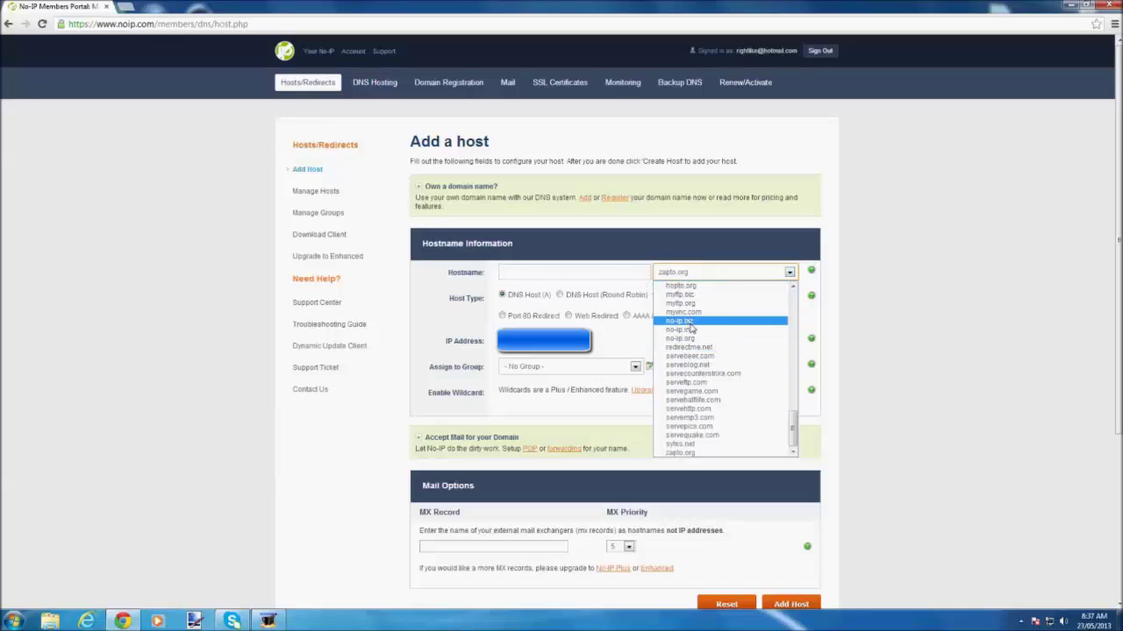
left_click(689, 322)
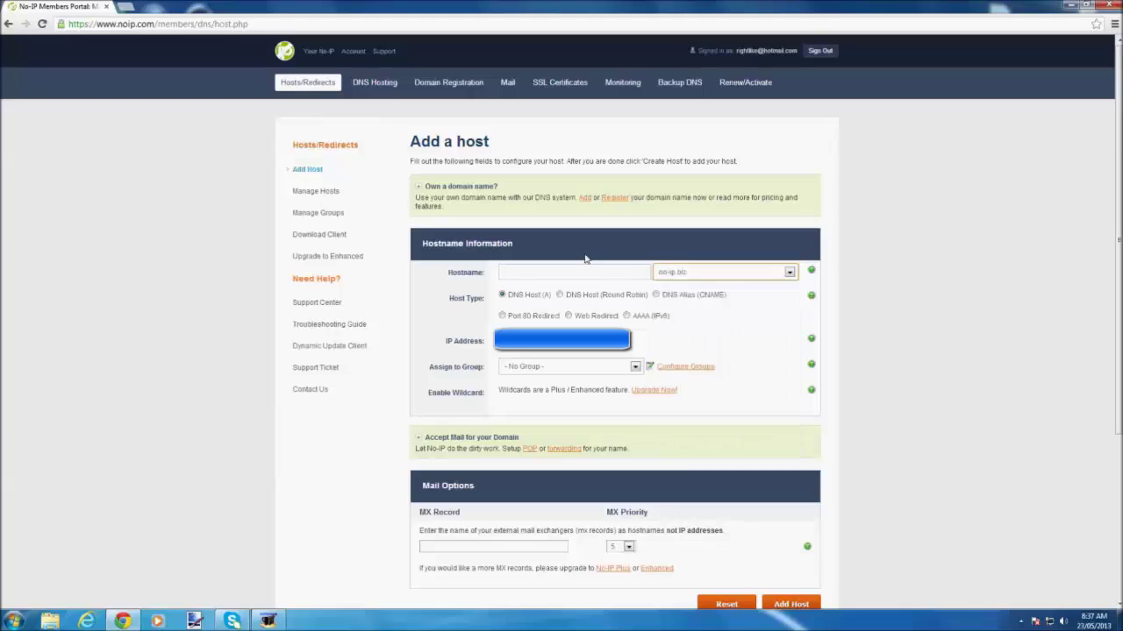
left_click(566, 275)
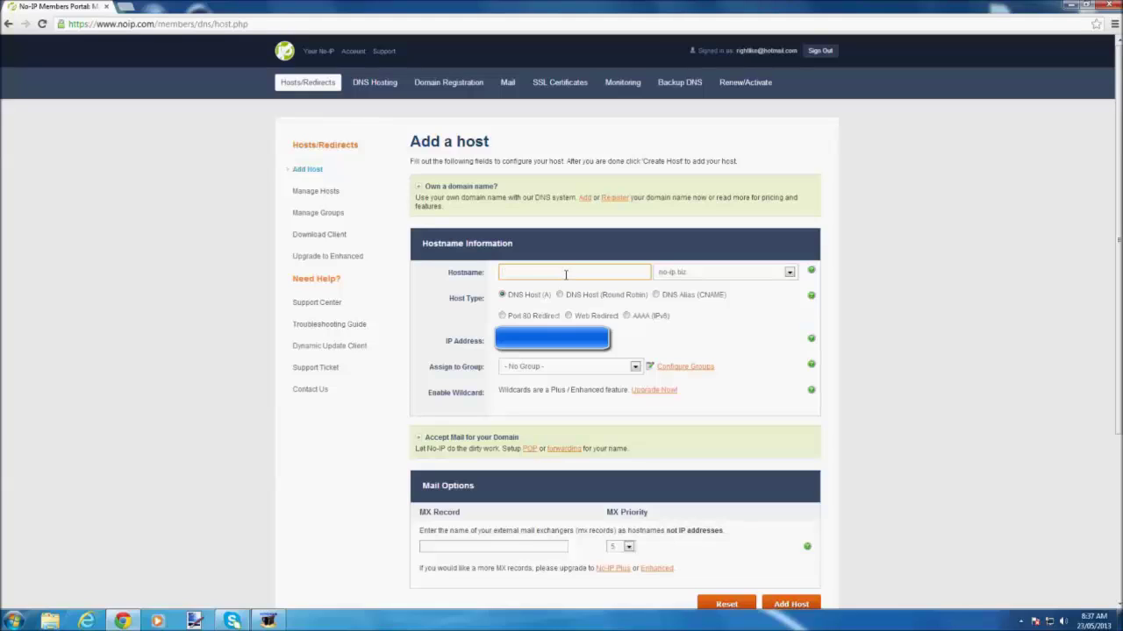
left_click(575, 279)
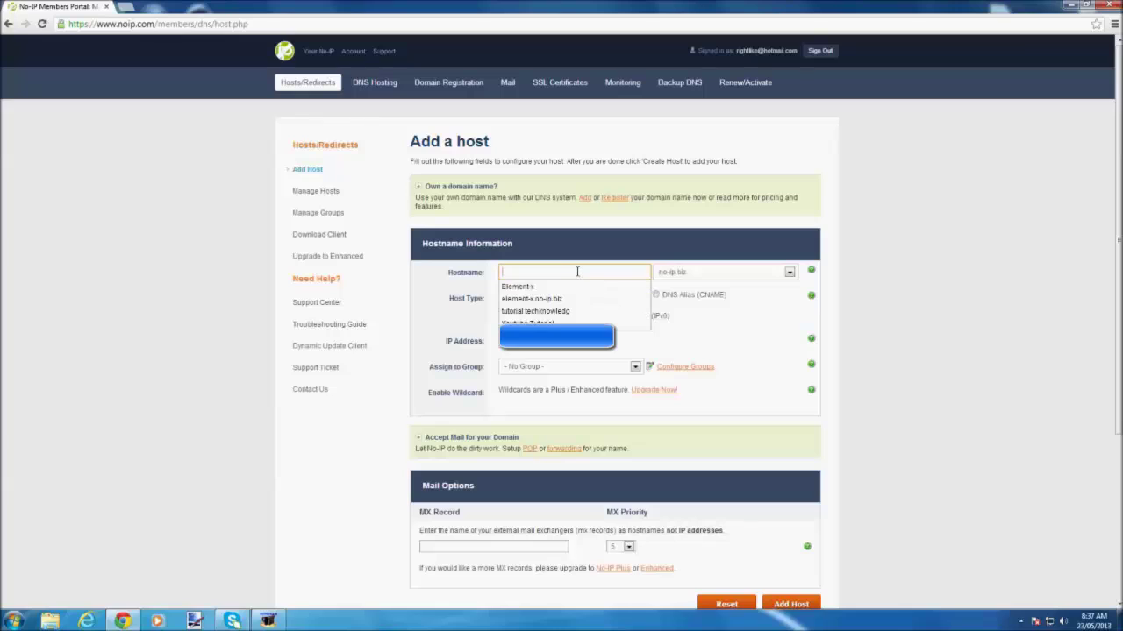
left_click(540, 313)
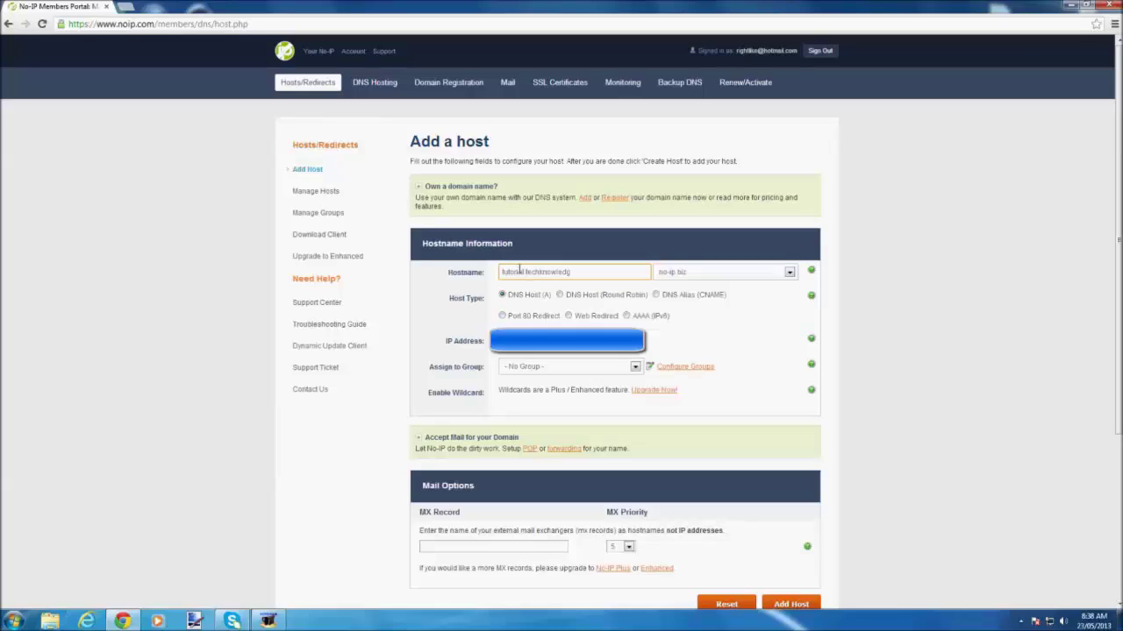
key("BackSpace")
key("BackSpace")
key("BackSpace")
key("BackSpace")
key("BackSpace")
key("BackSpace")
key("BackSpace")
key("BackSpace")
left_click(794, 596)
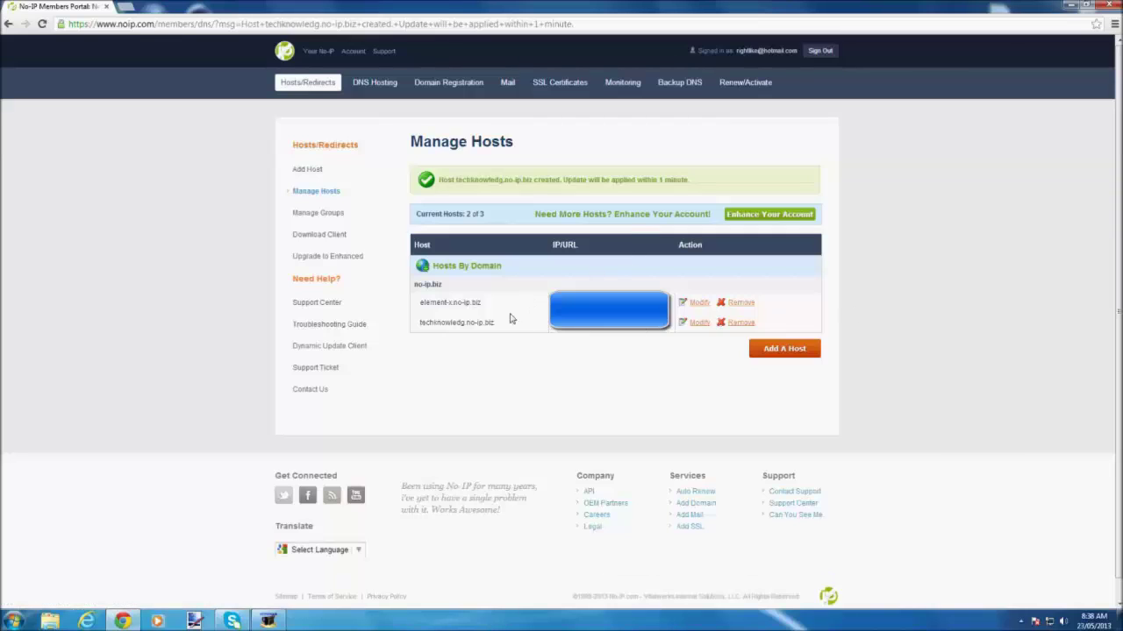
Show the Dynamic Update Client download page, then search the Start menu for no-ip.
left_click(294, 235)
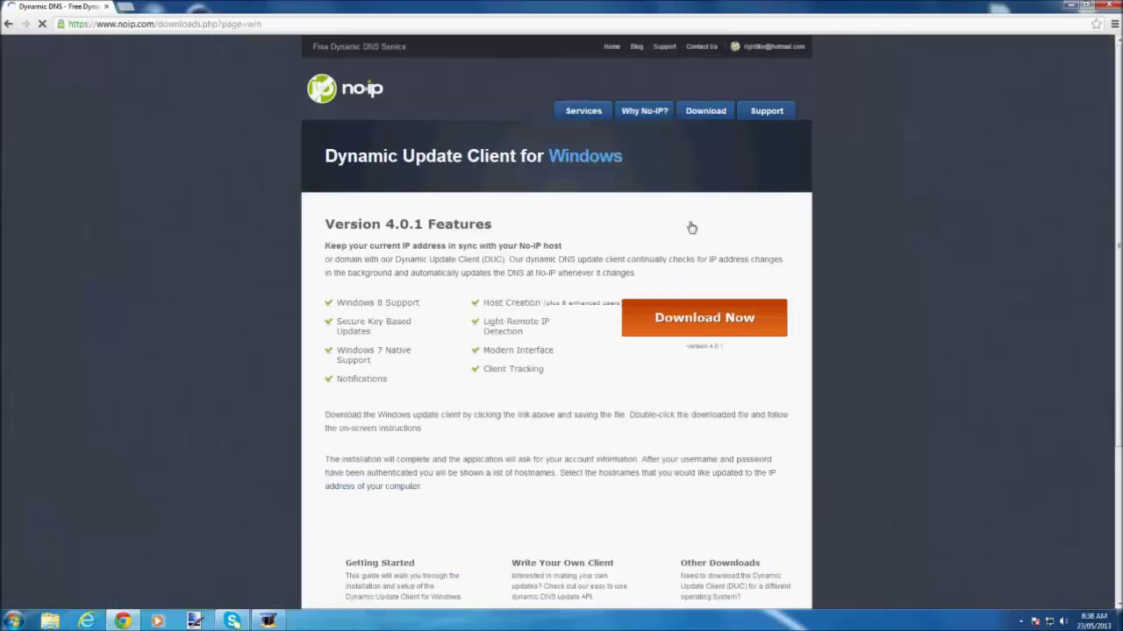
left_click(13, 621)
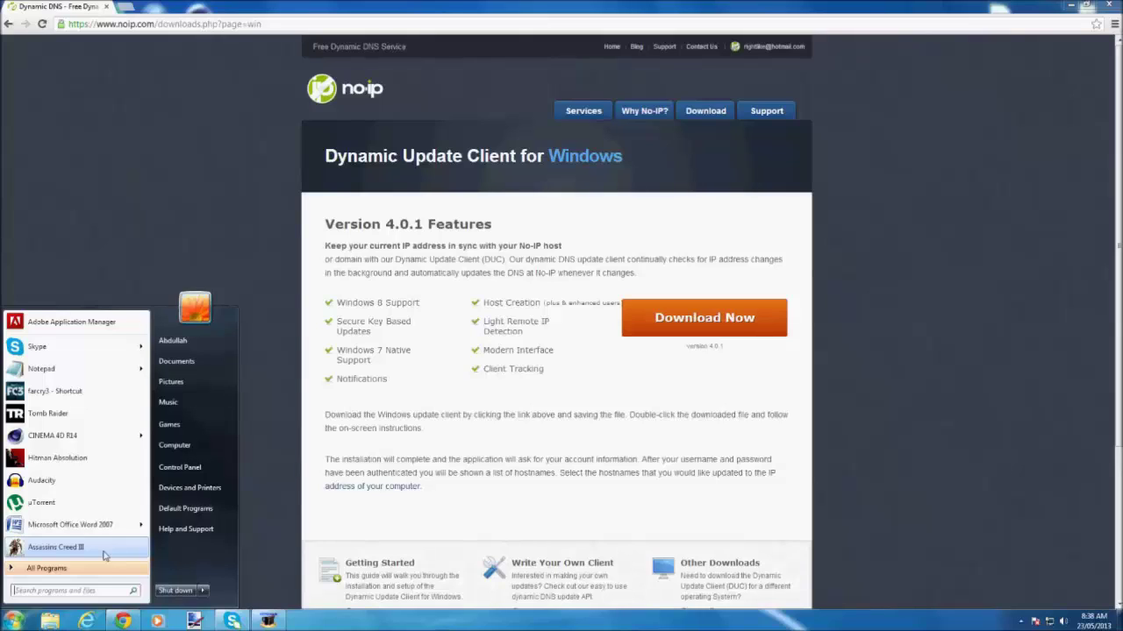
type("no-")
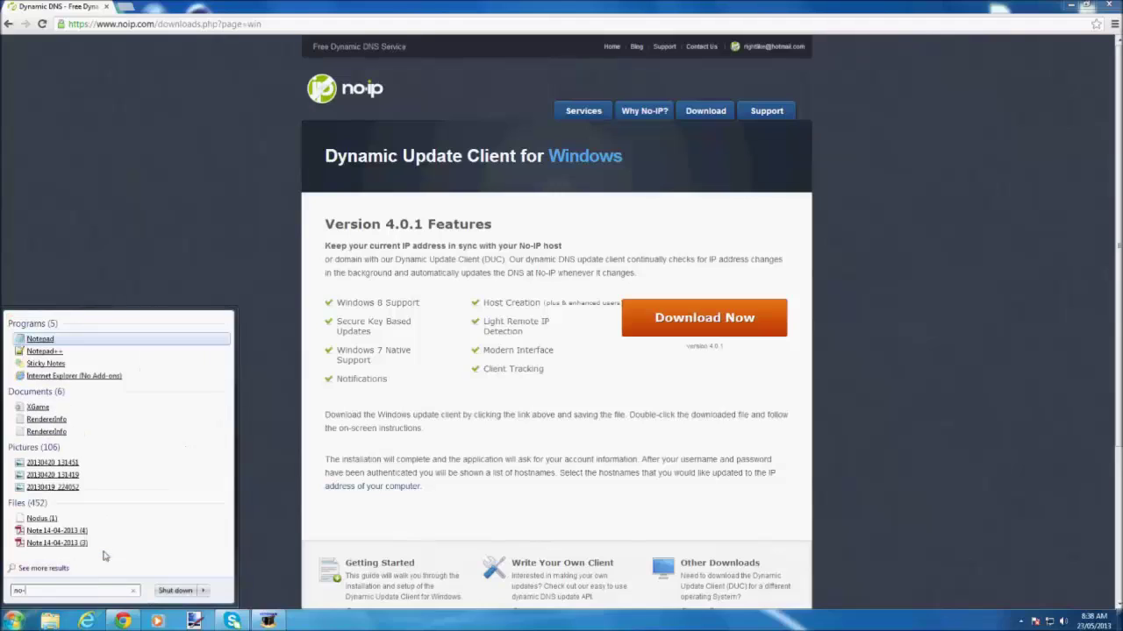
type("ip")
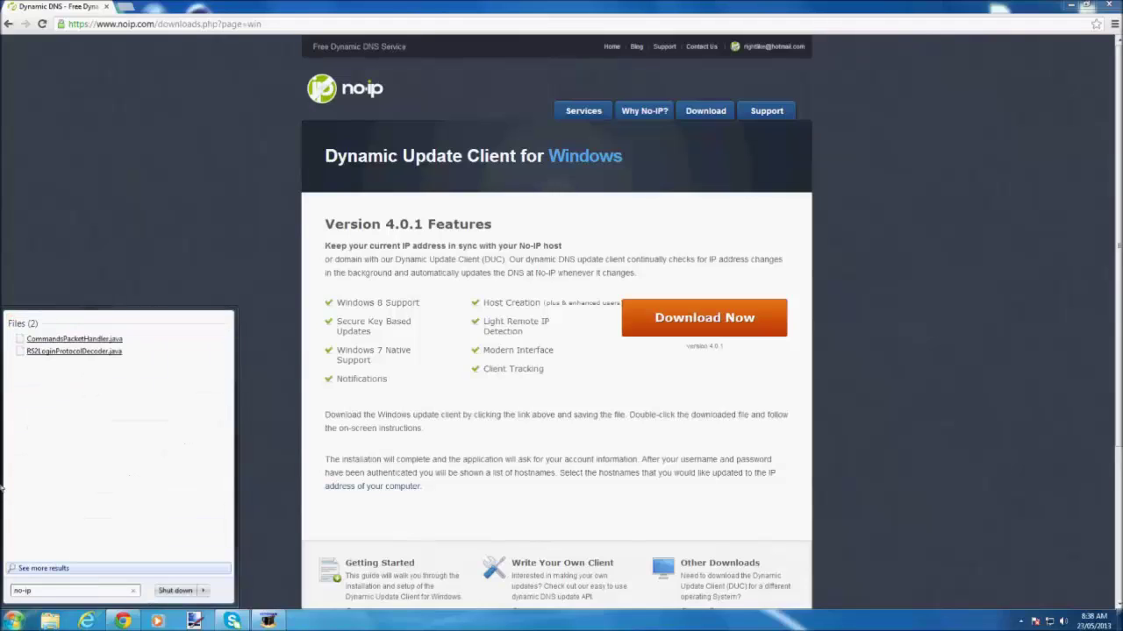
In the tray's No-IP DUC, tick techknowledg.no-ip.biz under Edit Hosts, save, and close it.
left_click(271, 195)
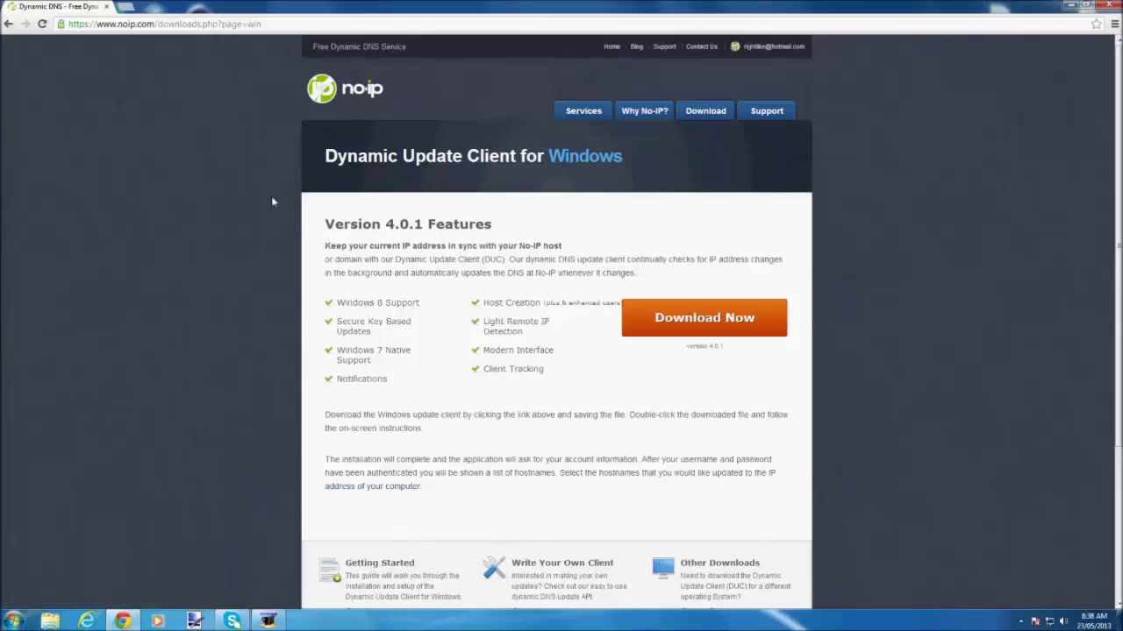
left_click(1021, 621)
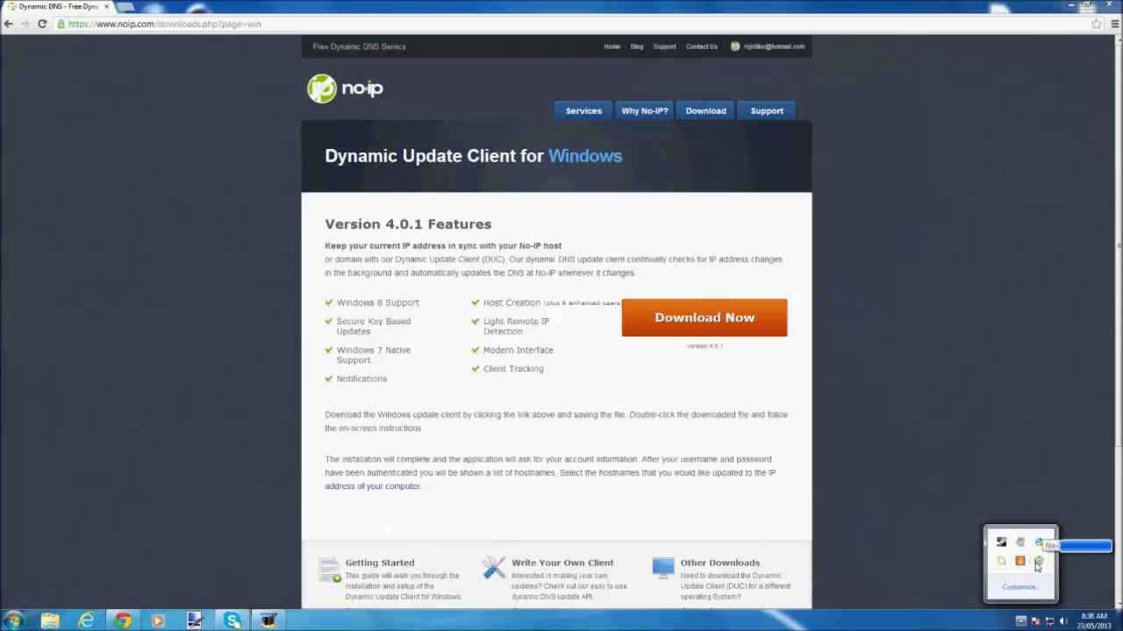
left_click(1037, 563)
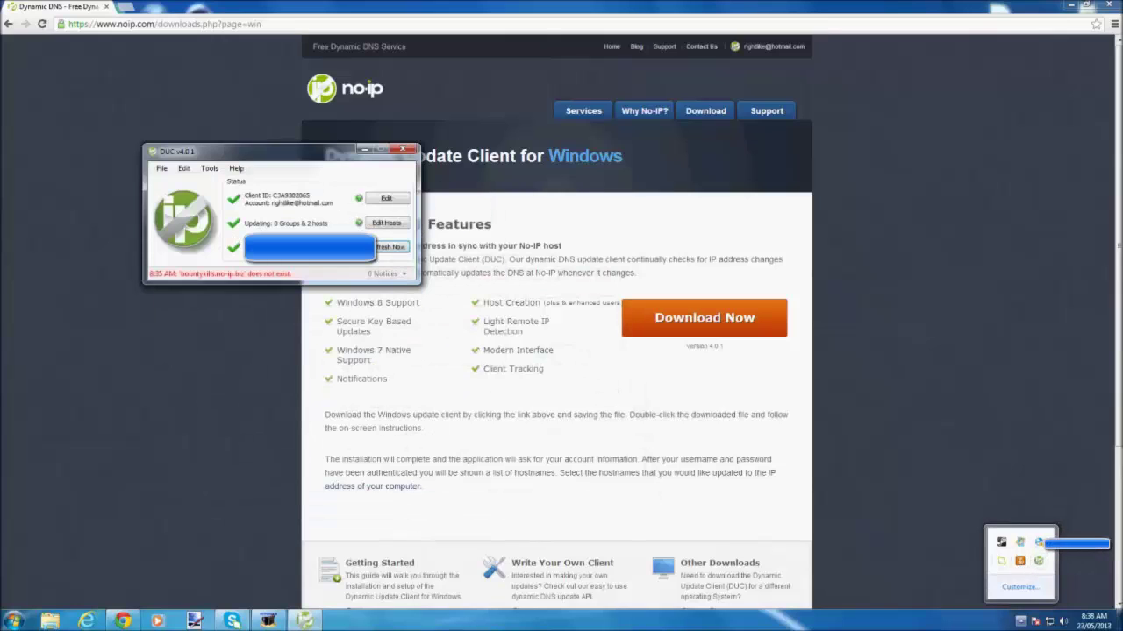
left_click(343, 268)
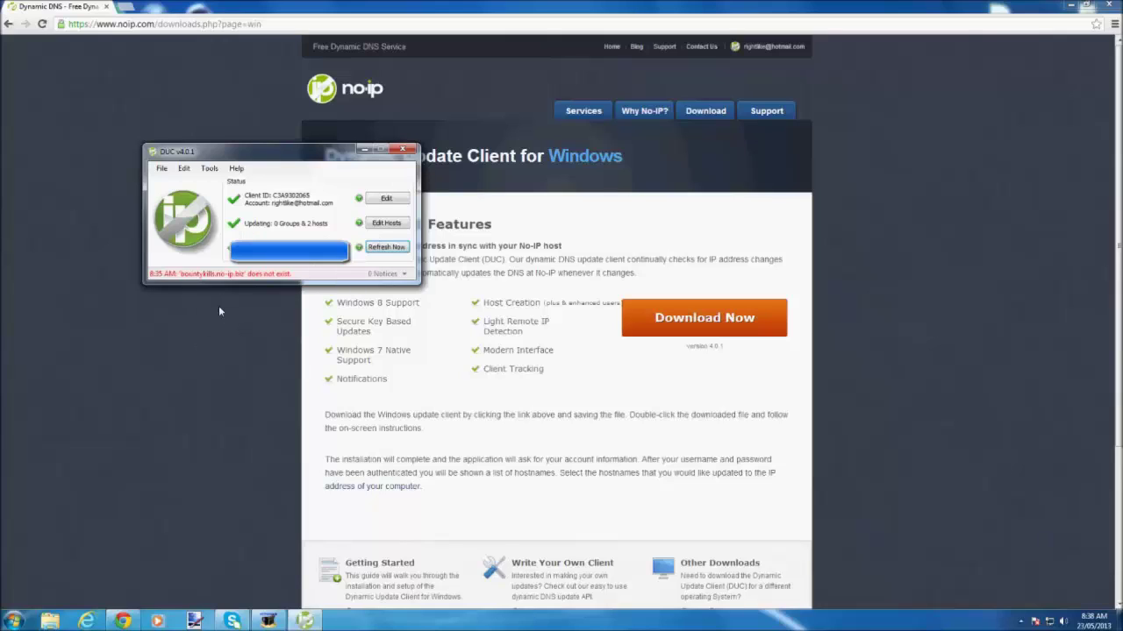
left_click_drag(273, 156, 341, 179)
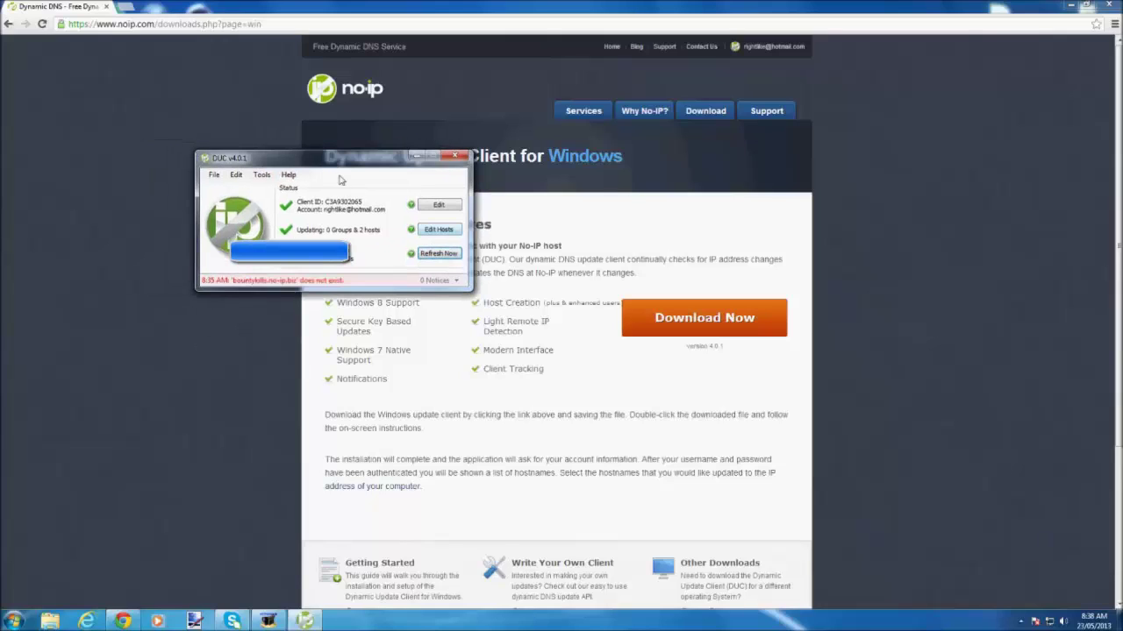
left_click(436, 230)
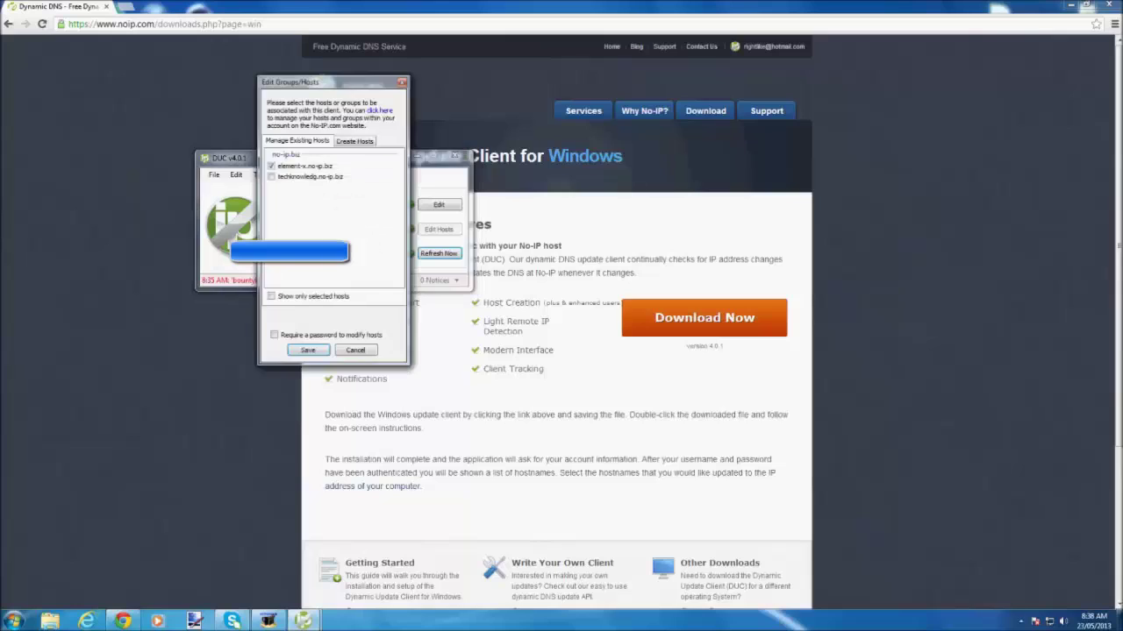
left_click(272, 177)
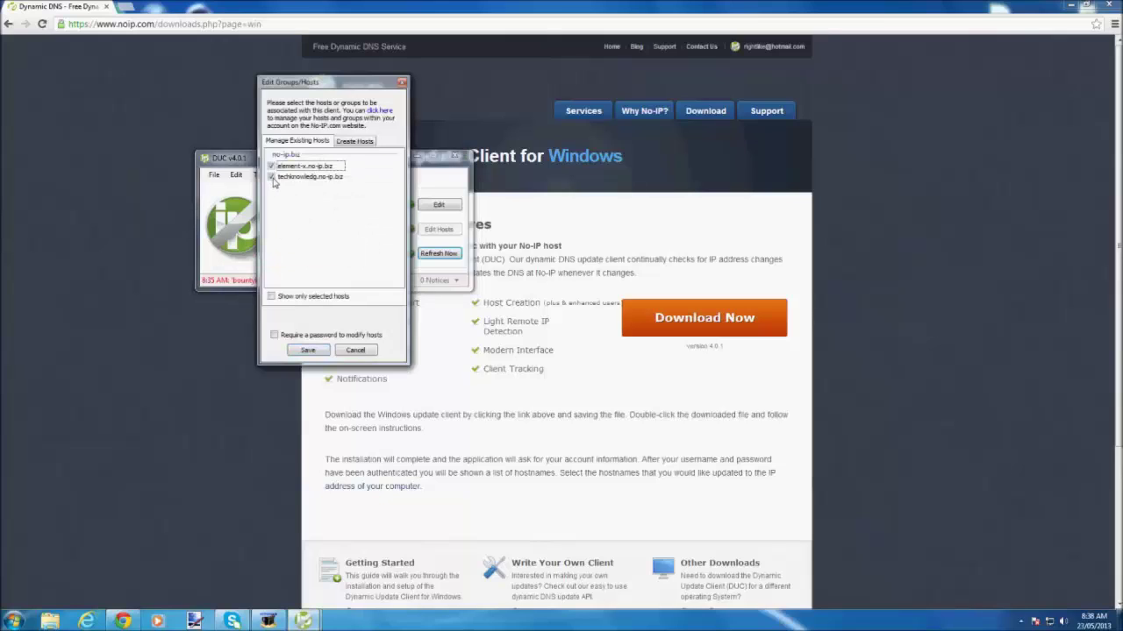
left_click(323, 350)
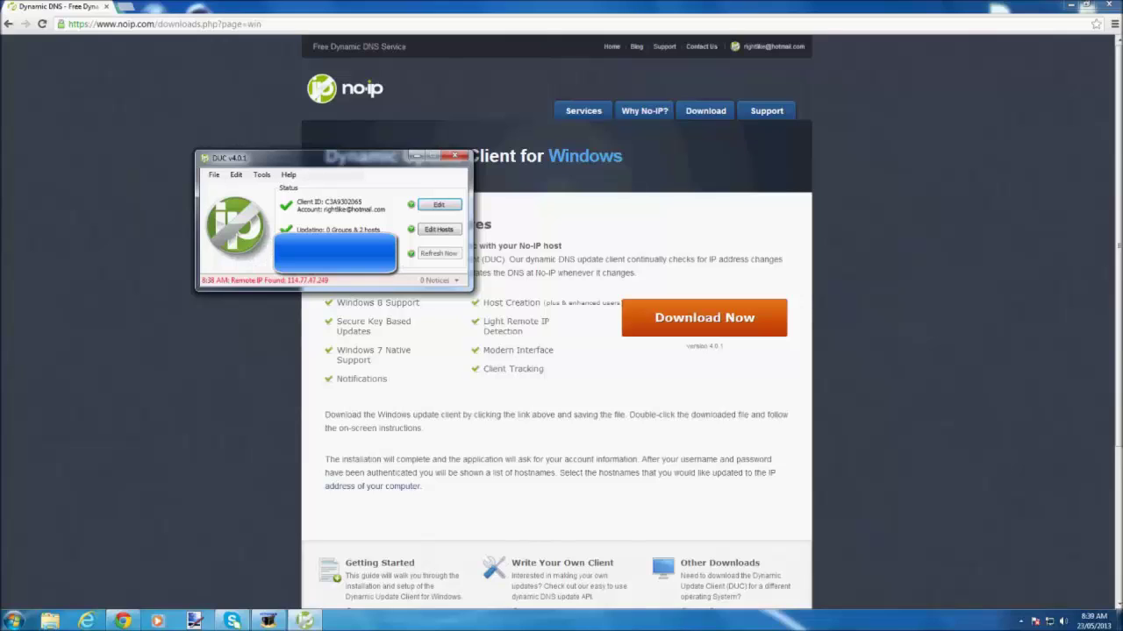
left_click(455, 156)
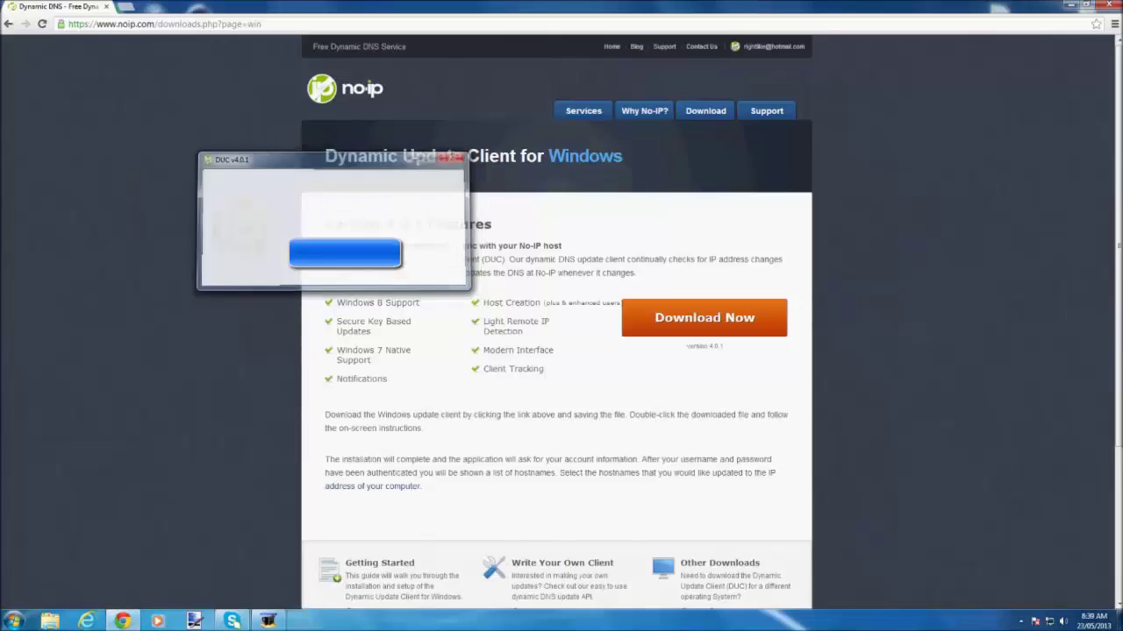
Close Chrome and open the Entrana Package Source folder full screen in Explorer.
left_click(106, 6)
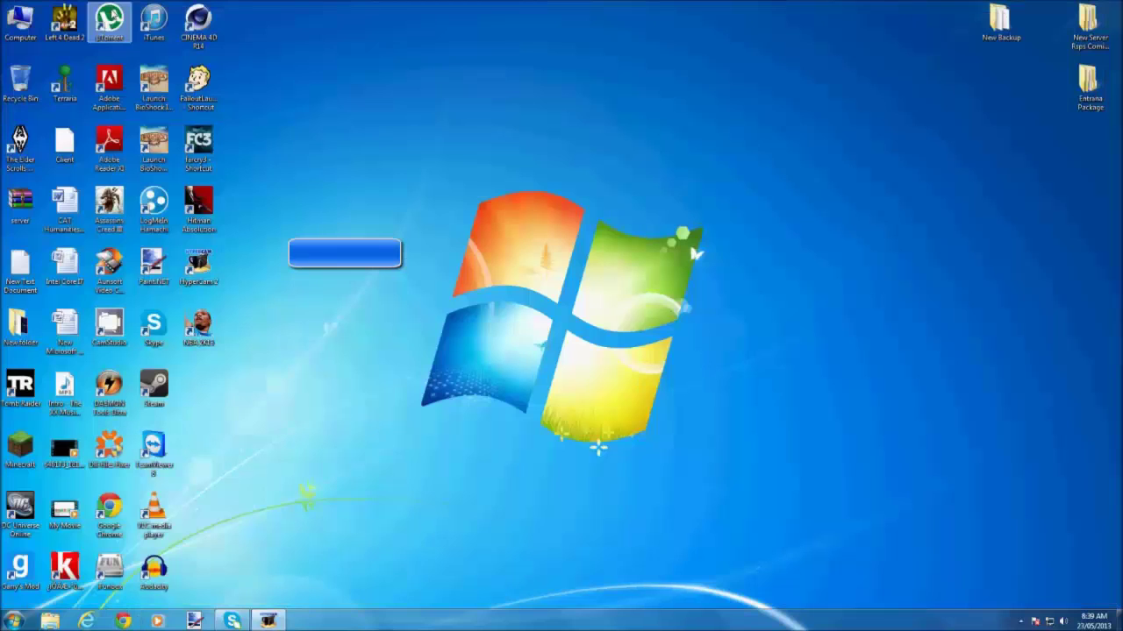
left_click_drag(1087, 83, 735, 186)
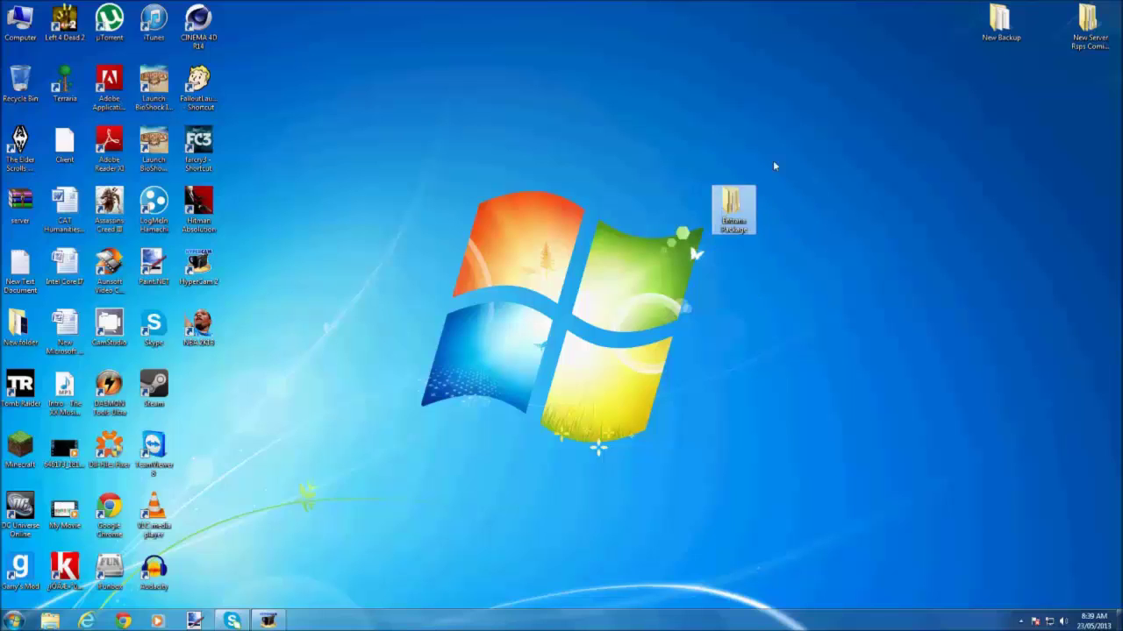
left_click_drag(756, 135, 688, 115)
left_click_drag(744, 180, 640, 312)
left_click_drag(721, 86, 637, 355)
double_click(739, 216)
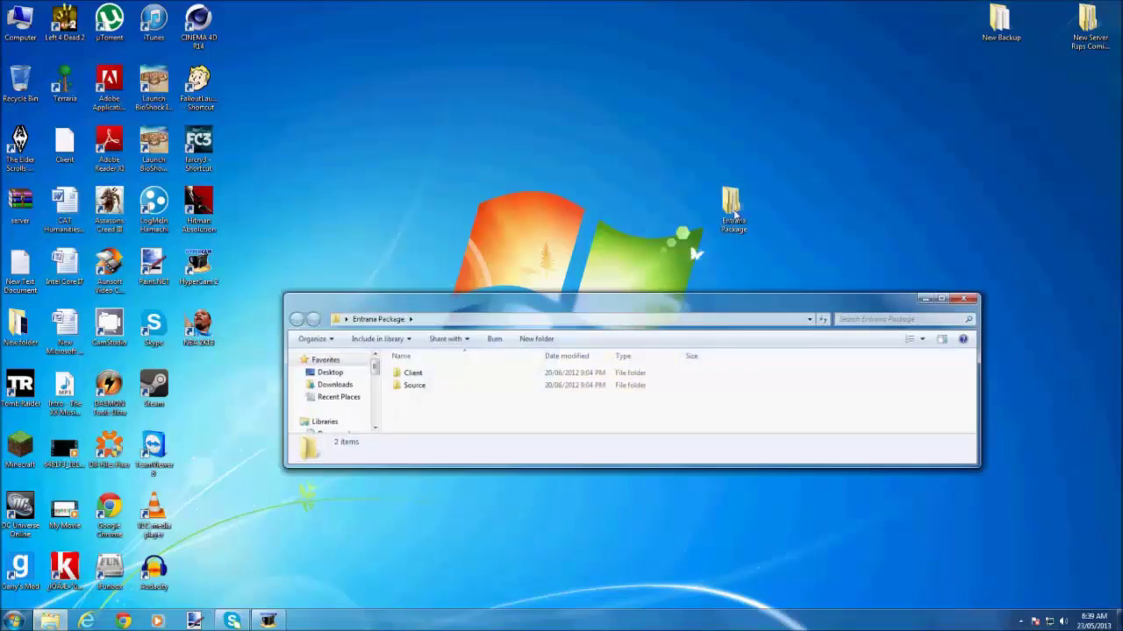
double_click(414, 391)
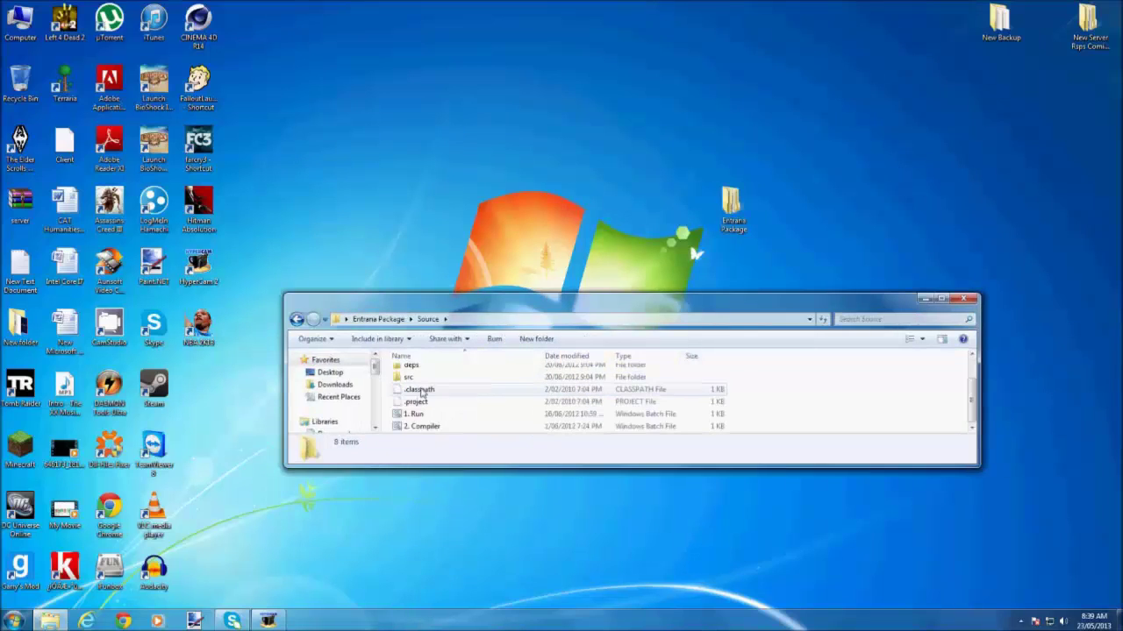
left_click_drag(446, 300, 406, 5)
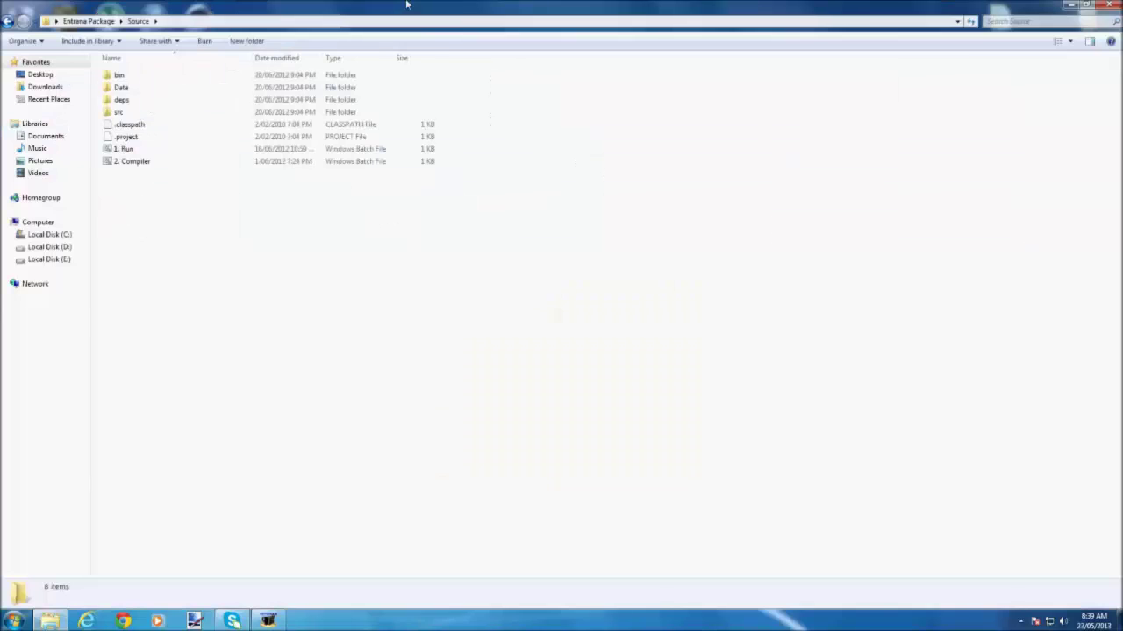
Search the Source folder for server.java and right-click the Server.java result.
right_click(137, 163)
left_click(1040, 22)
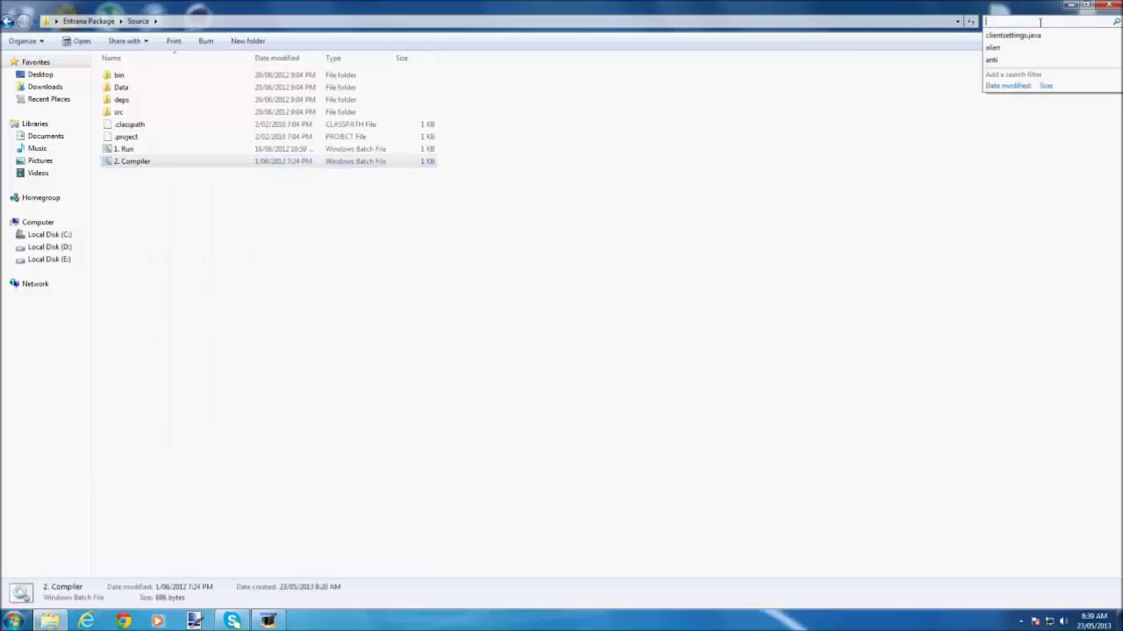
type("setting.java")
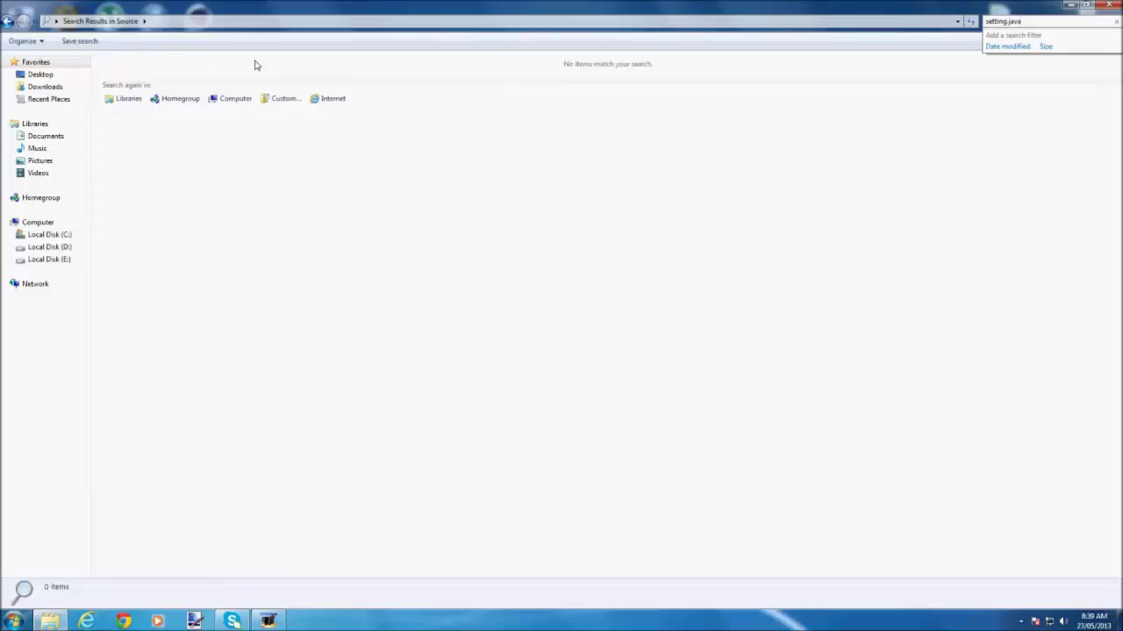
type("s")
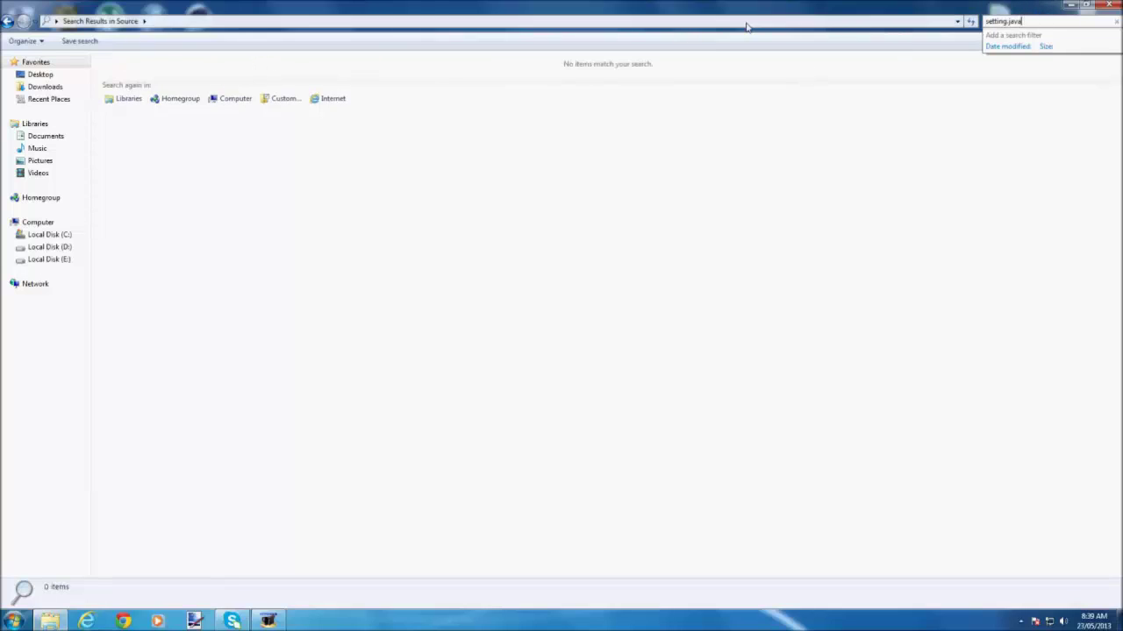
key("BackSpace")
key("BackSpace")
key("BackSpace")
key("BackSpace")
key("BackSpace")
key("BackSpace")
key("BackSpace")
key("BackSpace")
key("BackSpace")
key("BackSpace")
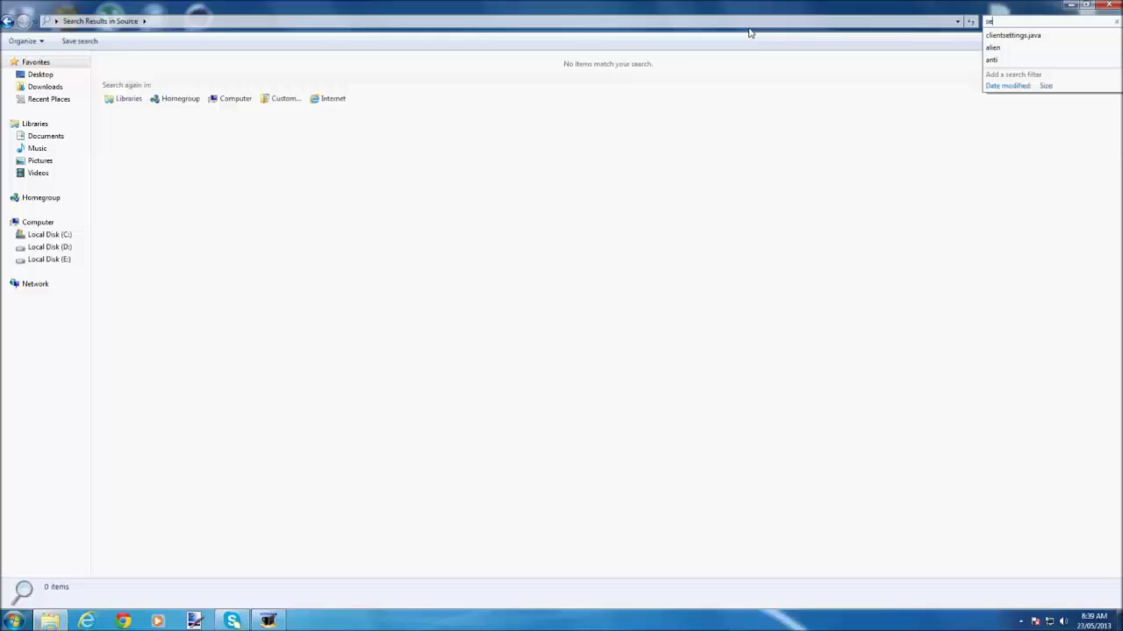
type("rver.java")
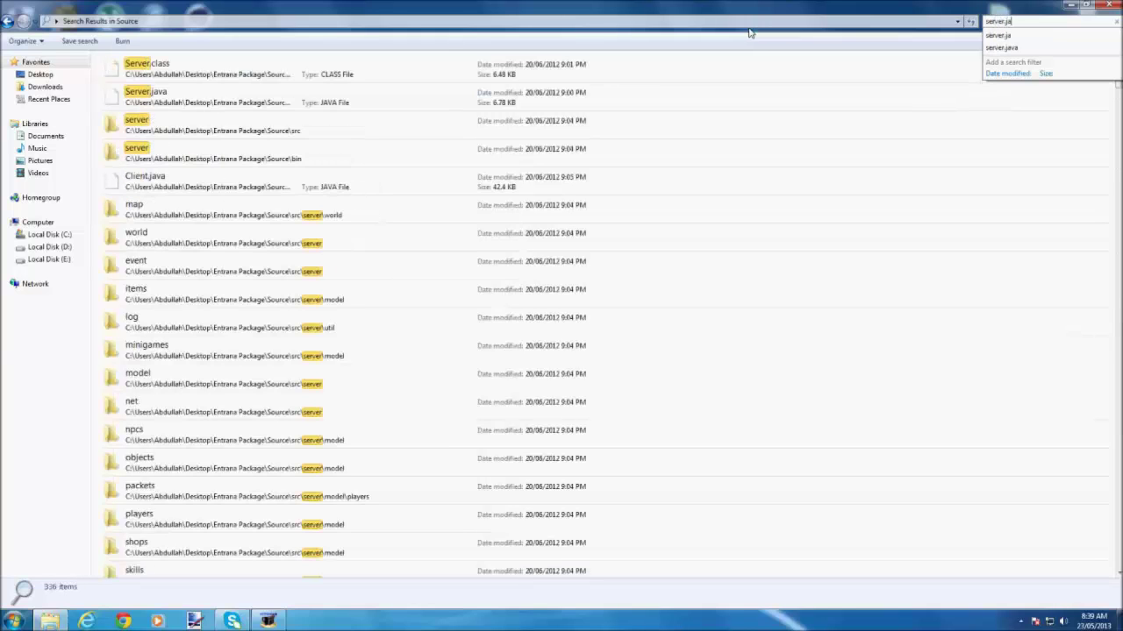
right_click(114, 62)
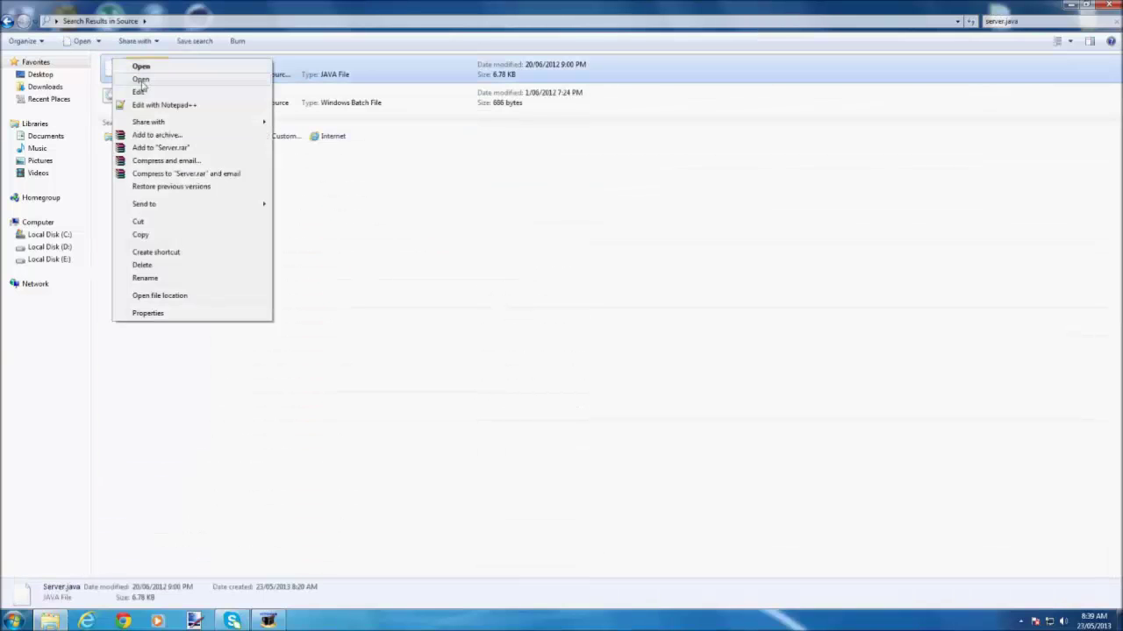
Open Server.java in maximized Notepad++ and scroll down to line 134.
left_click(150, 106)
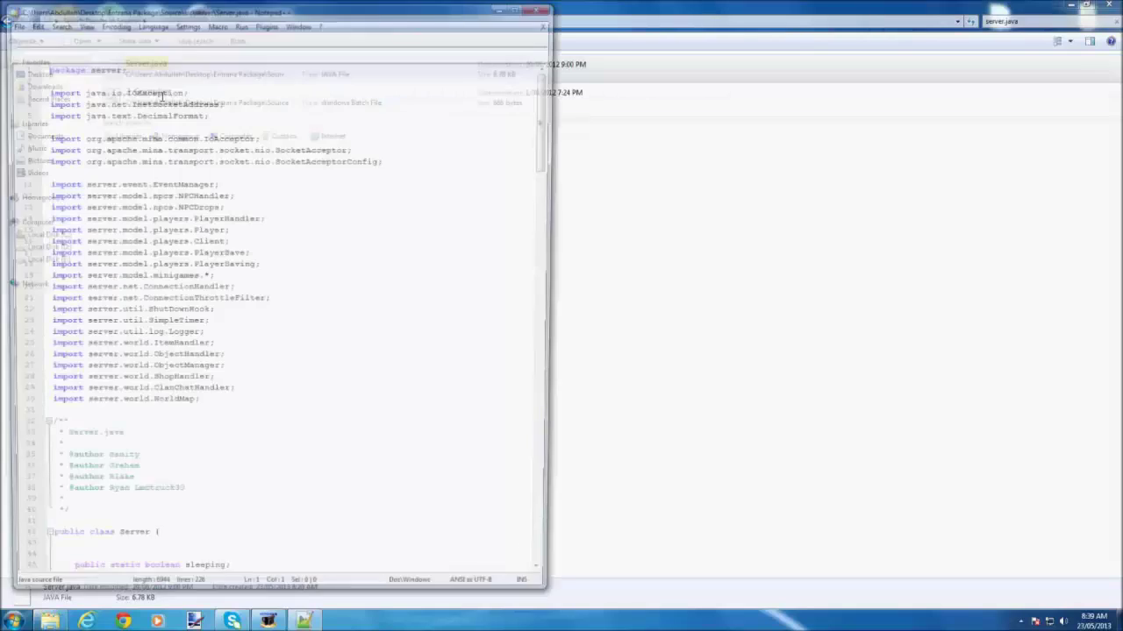
left_click_drag(263, 7, 481, 2)
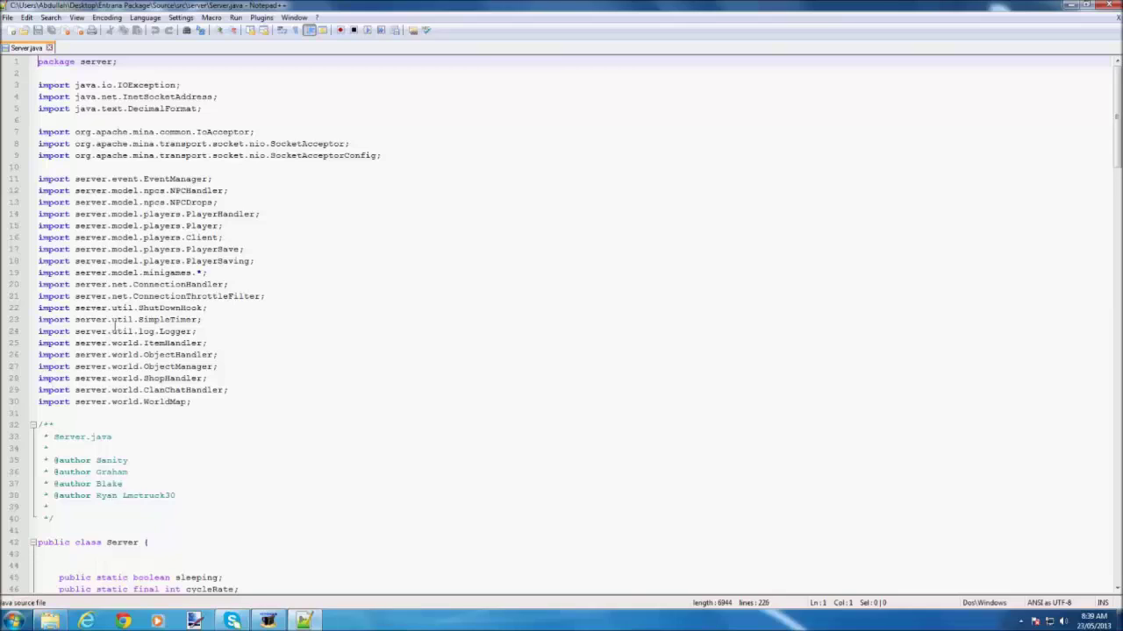
left_click(304, 321)
scroll(298, 323, "down", 2)
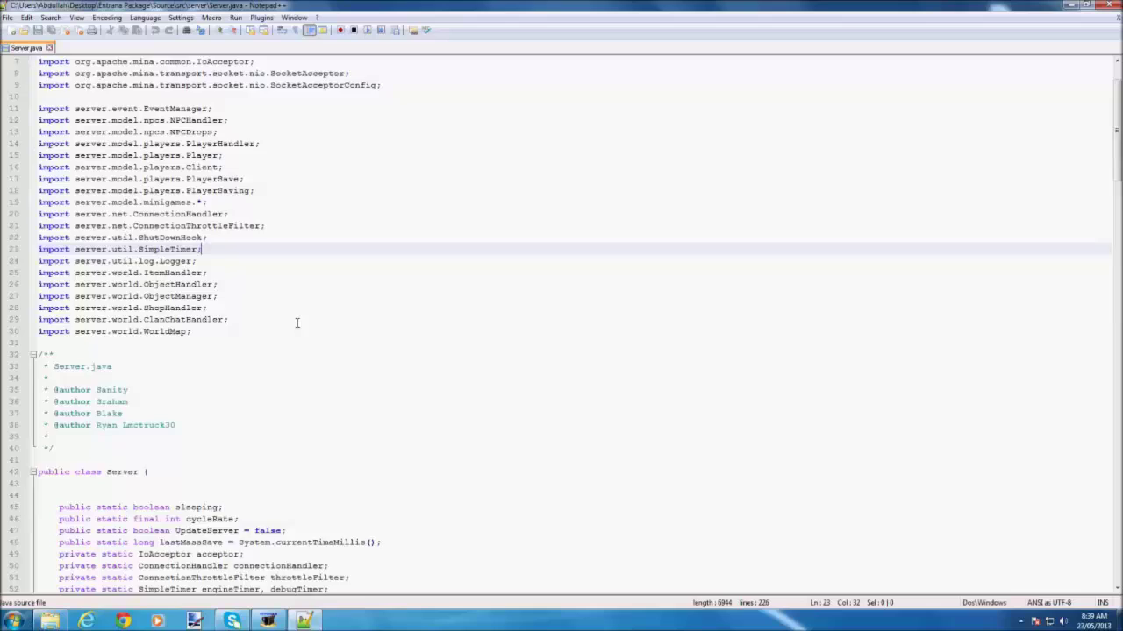
scroll(297, 323, "down", 19)
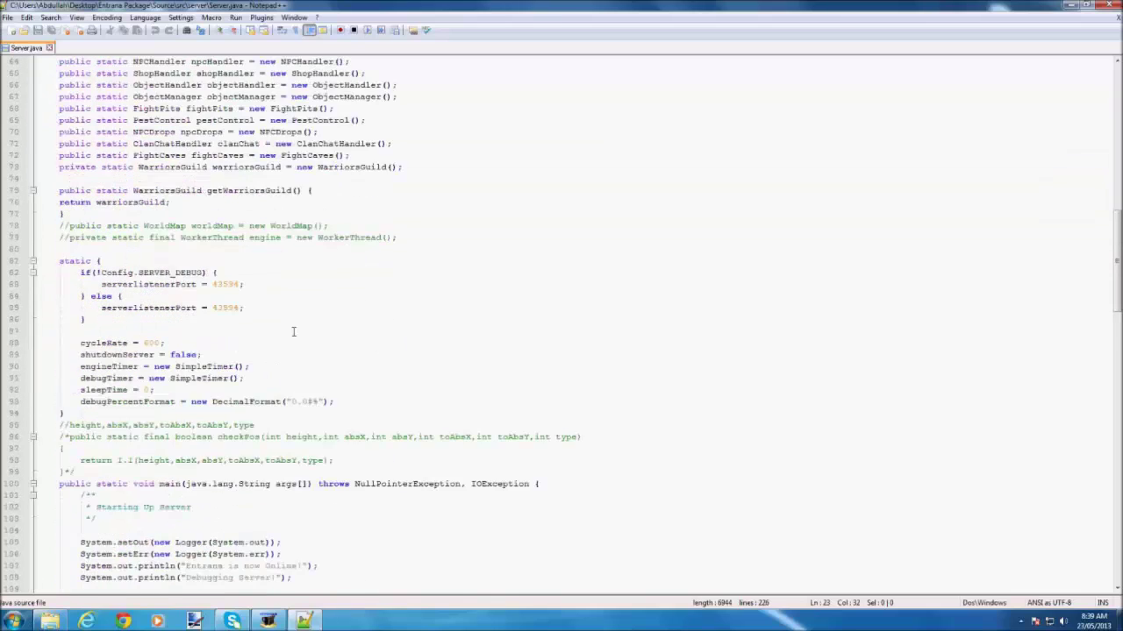
scroll(294, 331, "down", 5)
scroll(294, 332, "down", 11)
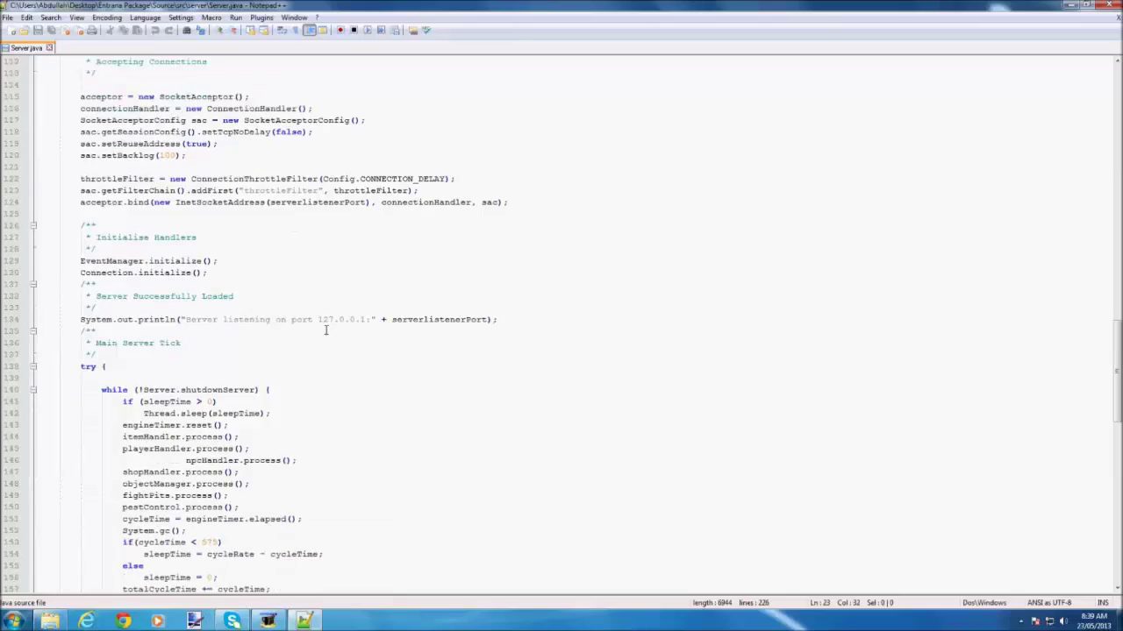
Select and delete 127.0.0.1 from the 'Server listening on port' message.
left_click_drag(314, 320, 318, 319)
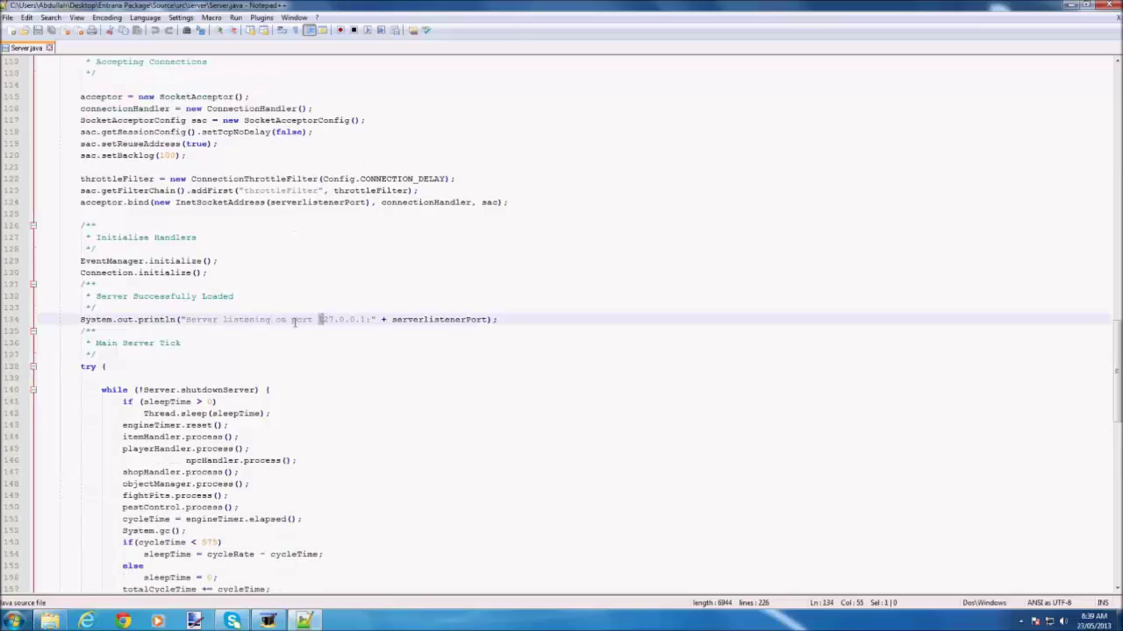
left_click_drag(318, 319, 350, 320)
left_click_drag(361, 320, 372, 319)
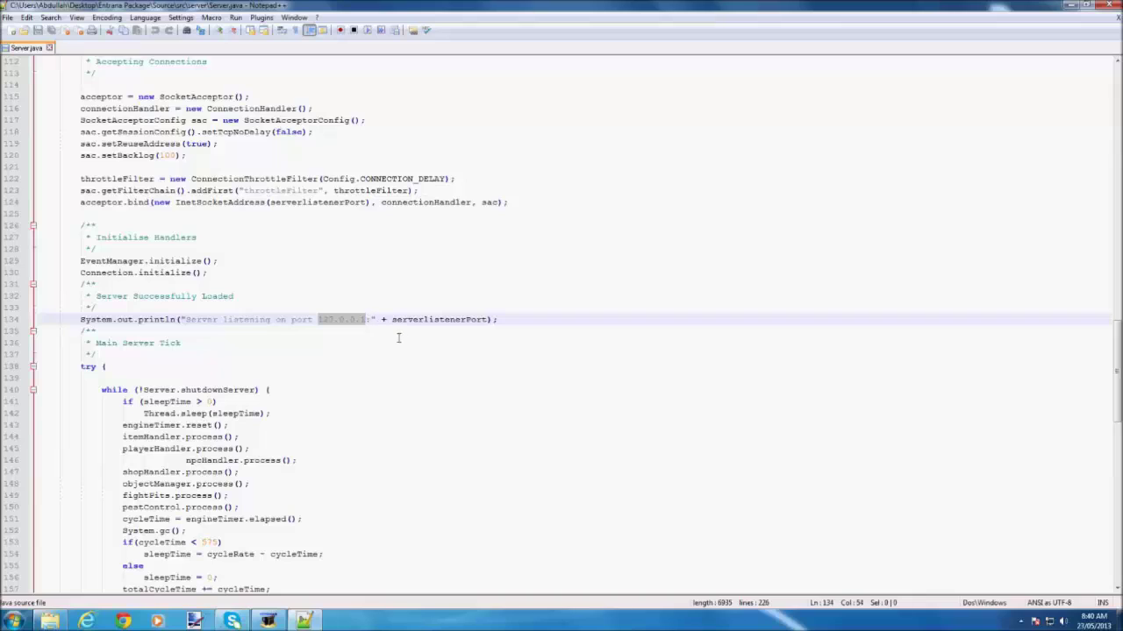
key("BackSpace")
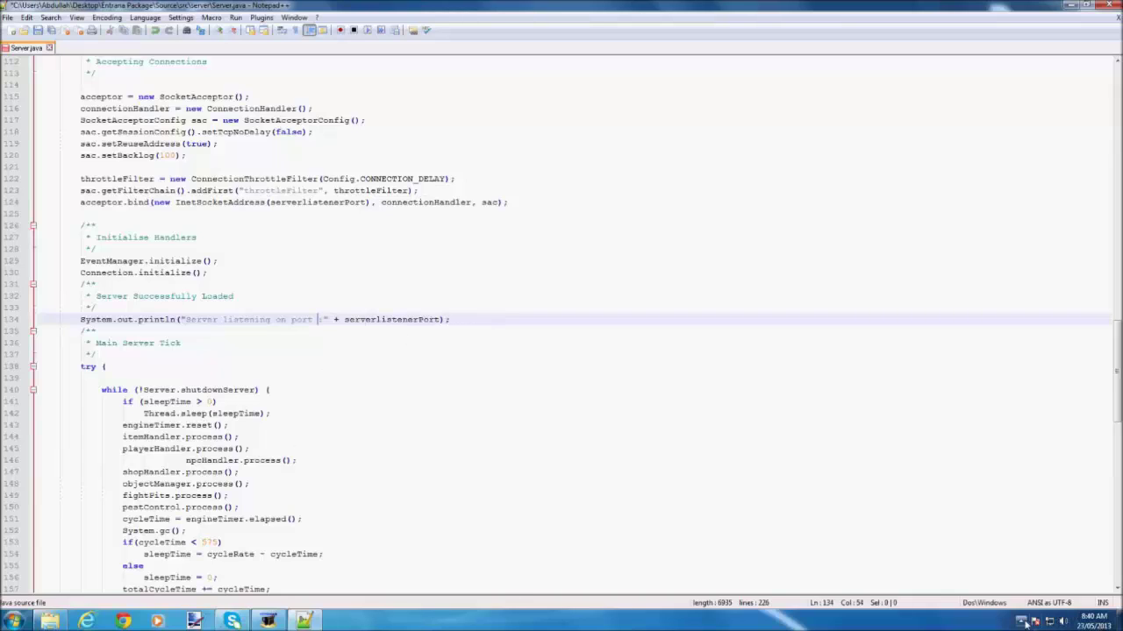
Bring up the No-IP DUC host list and keep it visible beside the Server.java editor.
left_click(1020, 621)
left_click(1039, 560)
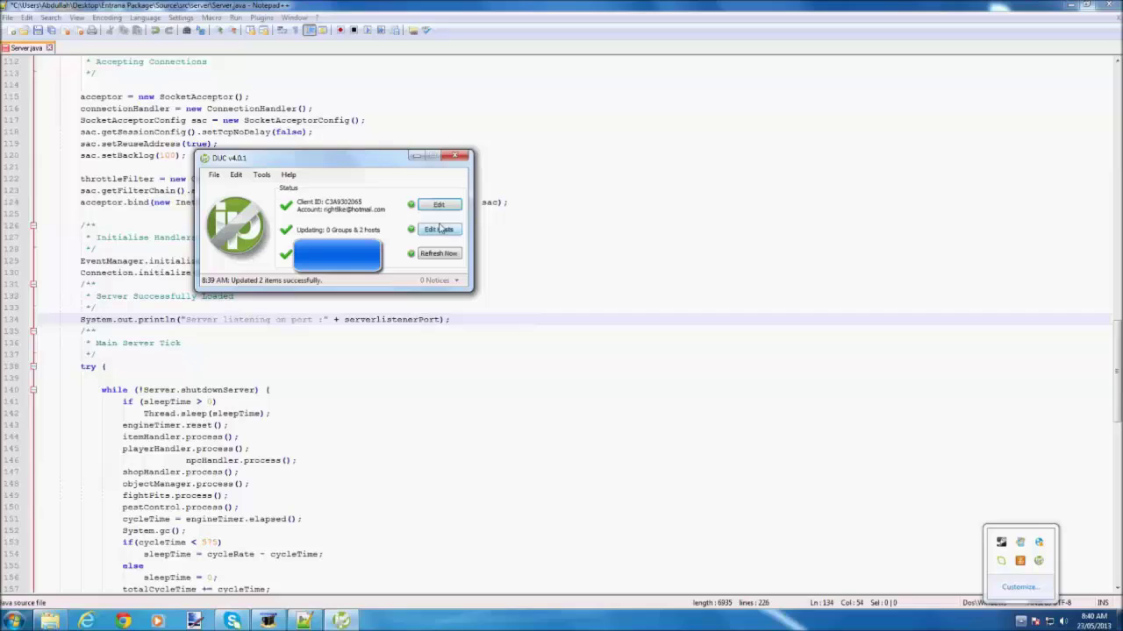
left_click(319, 319)
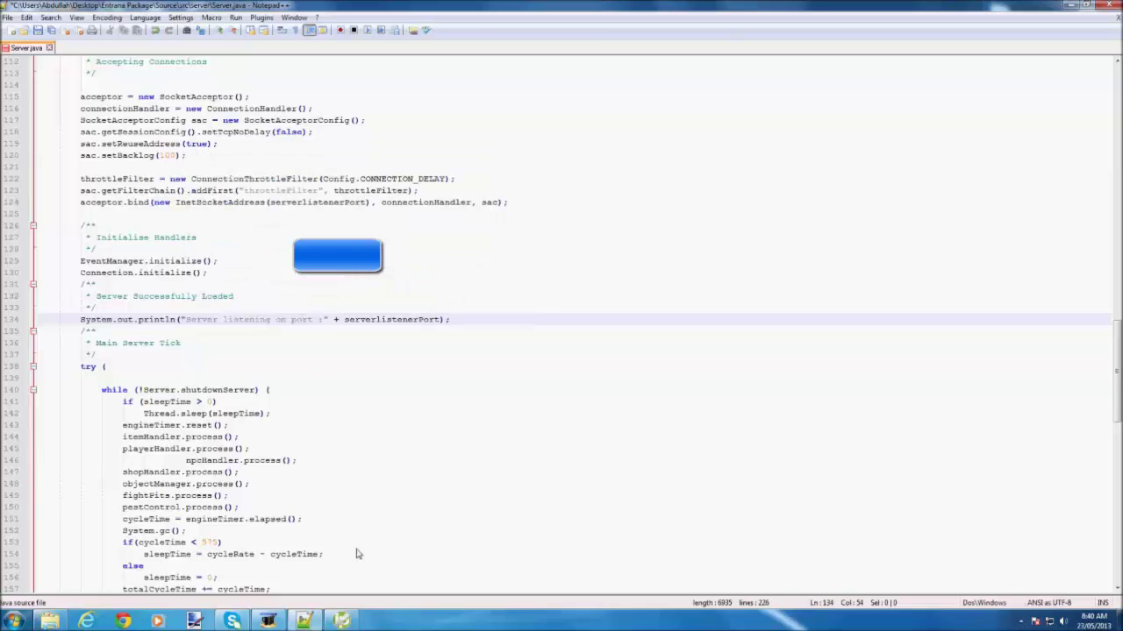
left_click(342, 621)
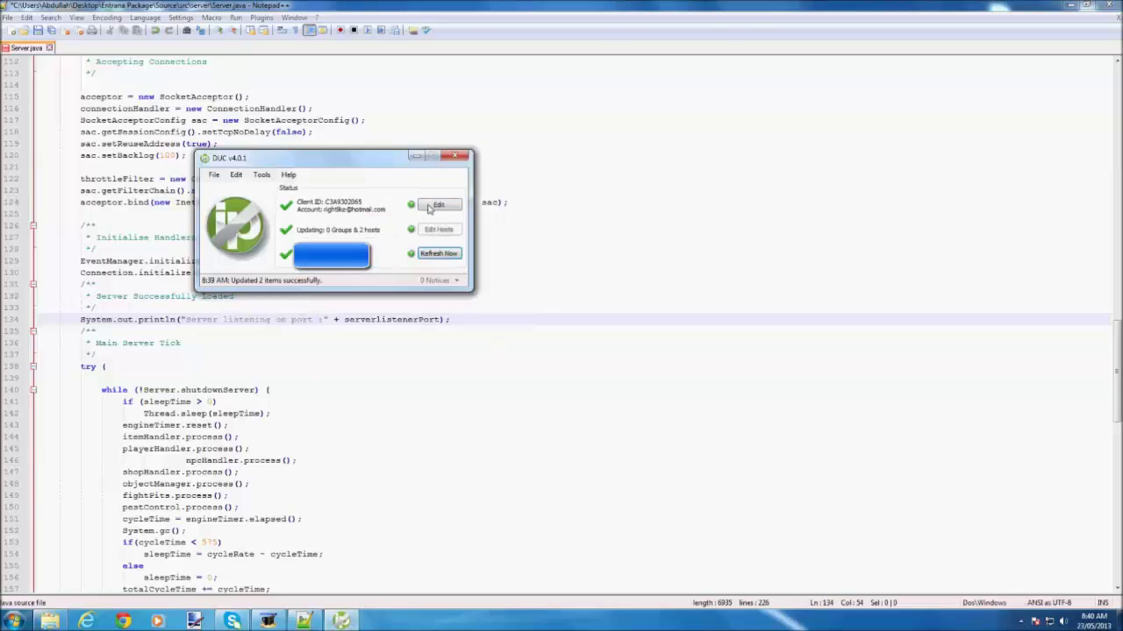
left_click(442, 232)
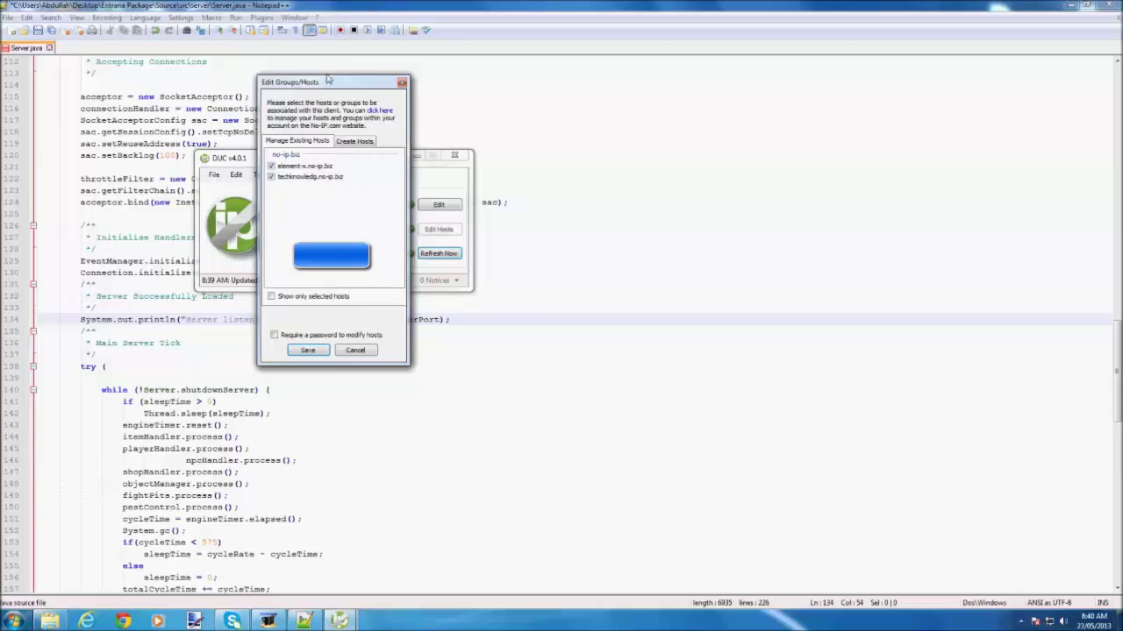
left_click_drag(328, 78, 829, 98)
key("alt+Tab")
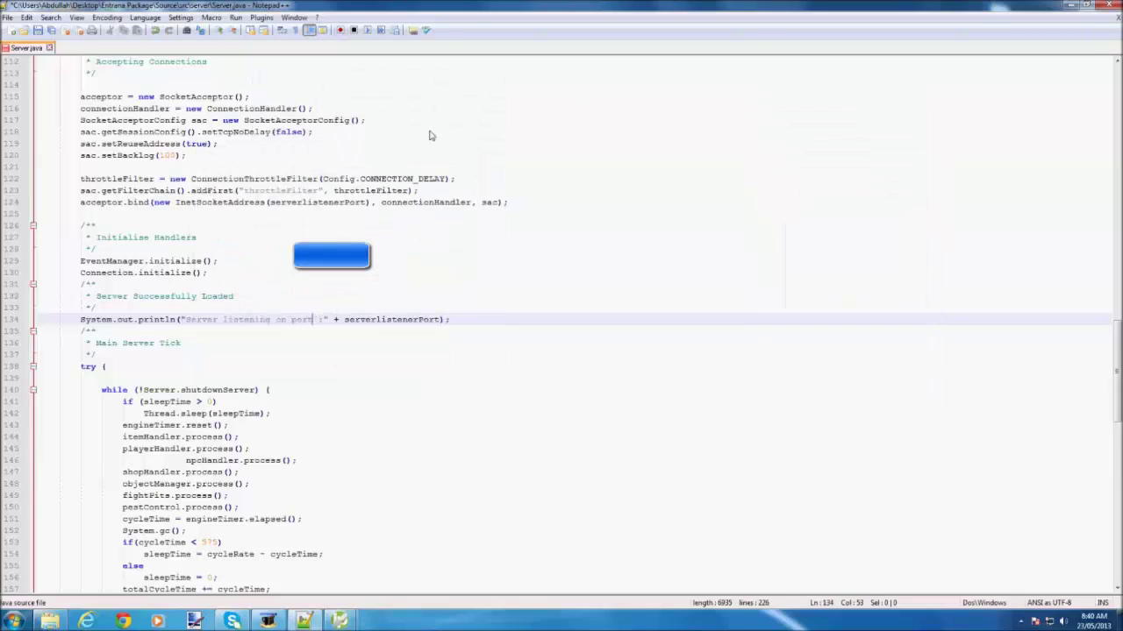
left_click_drag(430, 5, 333, 104)
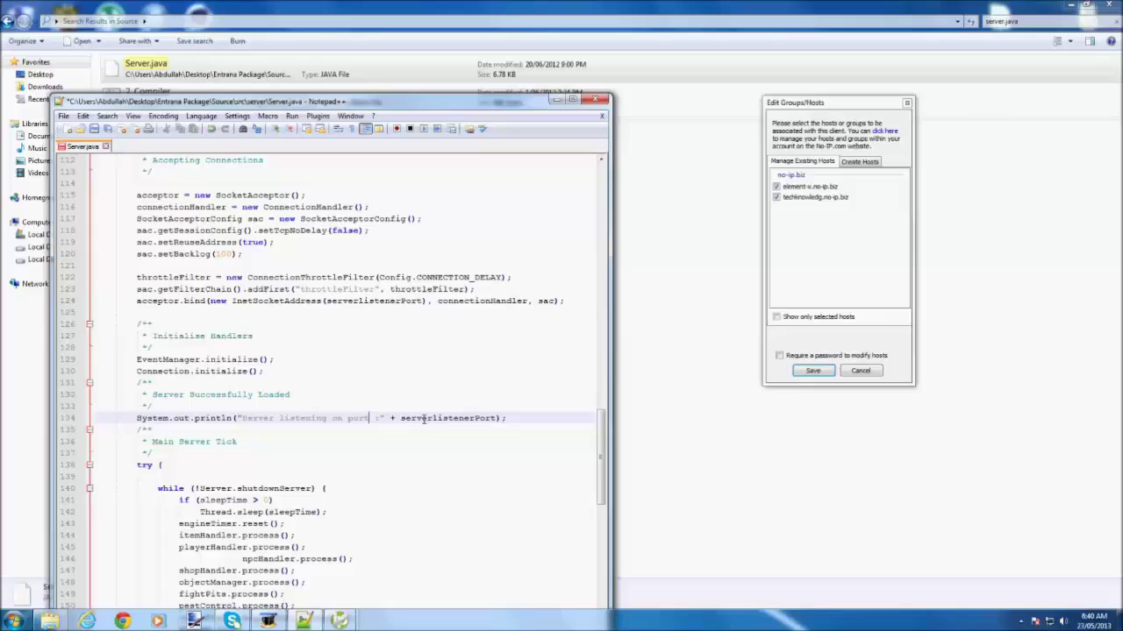
Enter techknowledg.no-ip.biz in the line 134 message, save Server.java and close Notepad++.
type("tech")
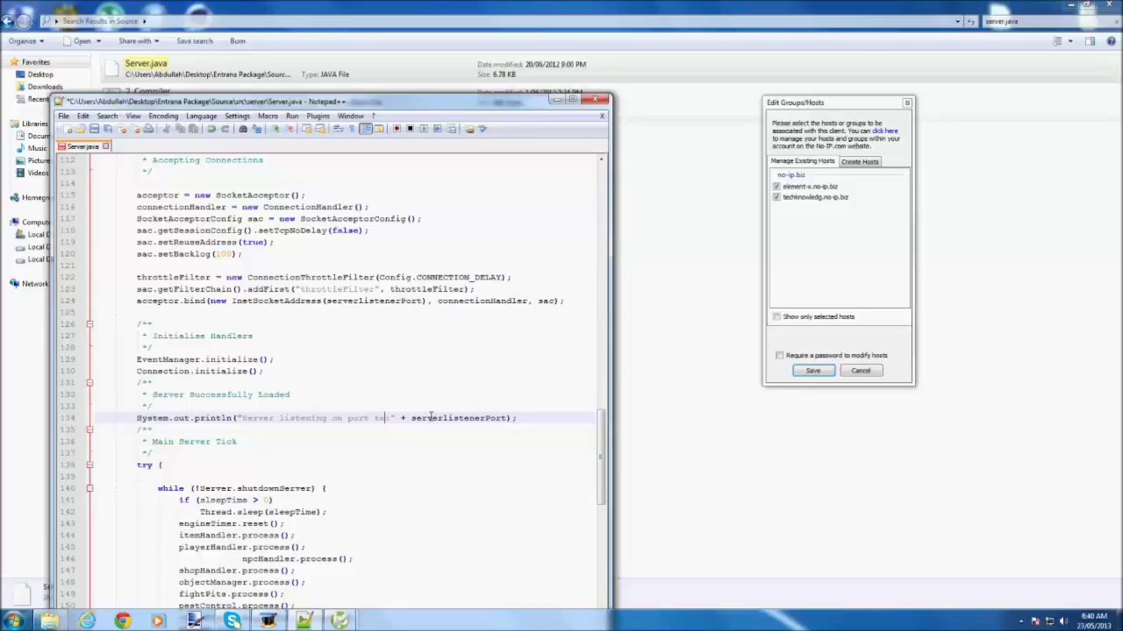
type("knowledg.no-ip")
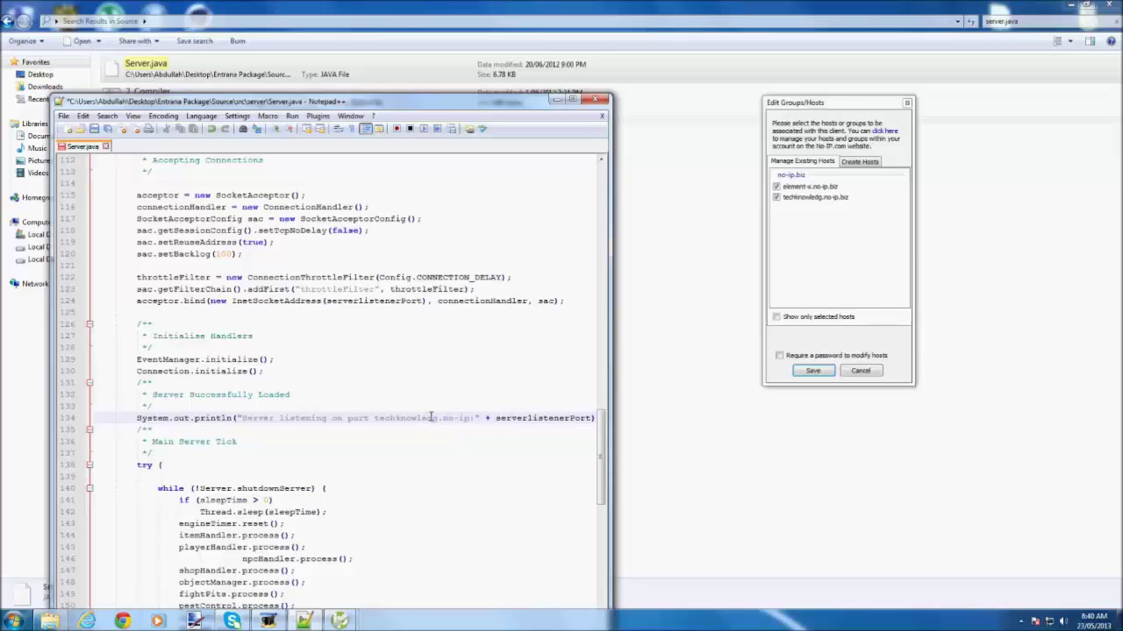
type("/")
key("BackSpace")
type(".biz")
key("ctrl+s")
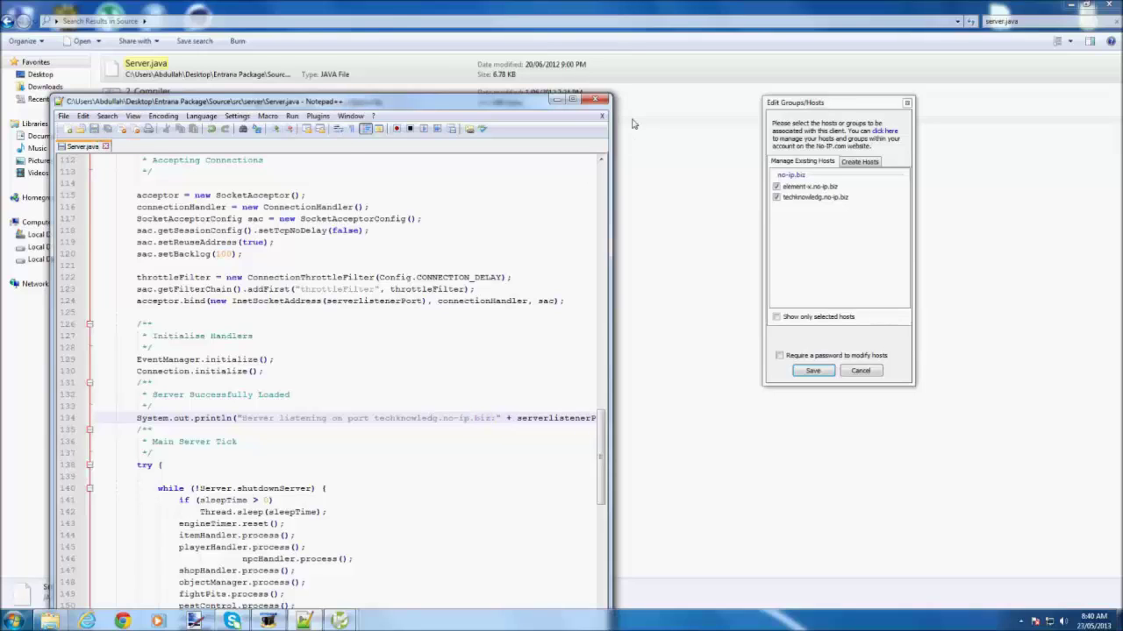
left_click(600, 99)
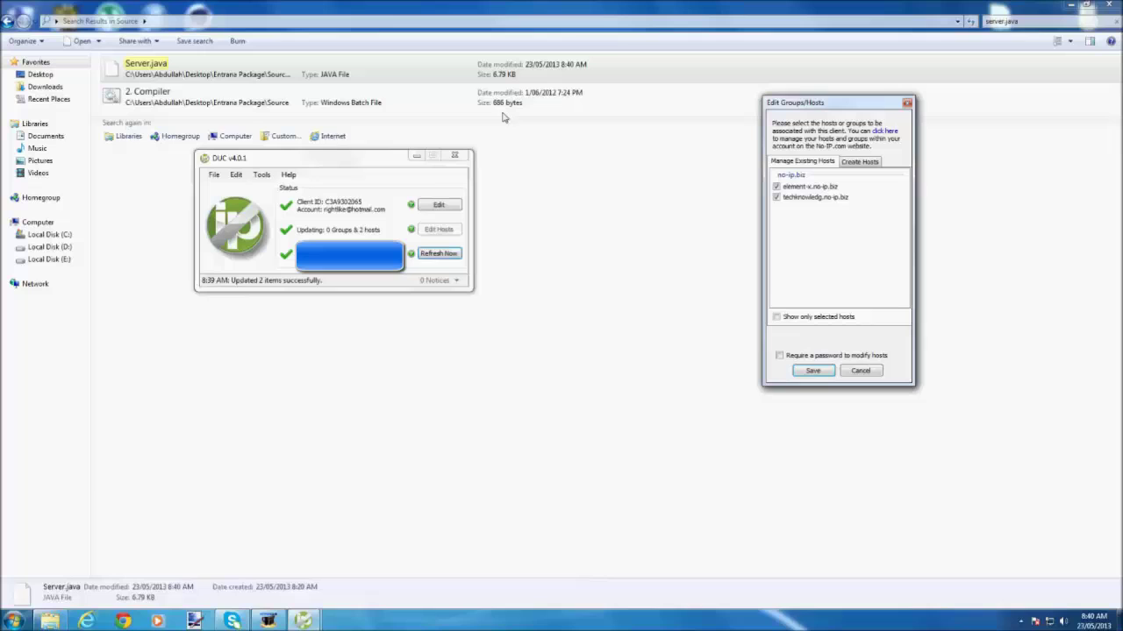
Close the DUC windows, then run 1. Run and 2. Compiler from the Source folder.
left_click(860, 370)
left_click(454, 155)
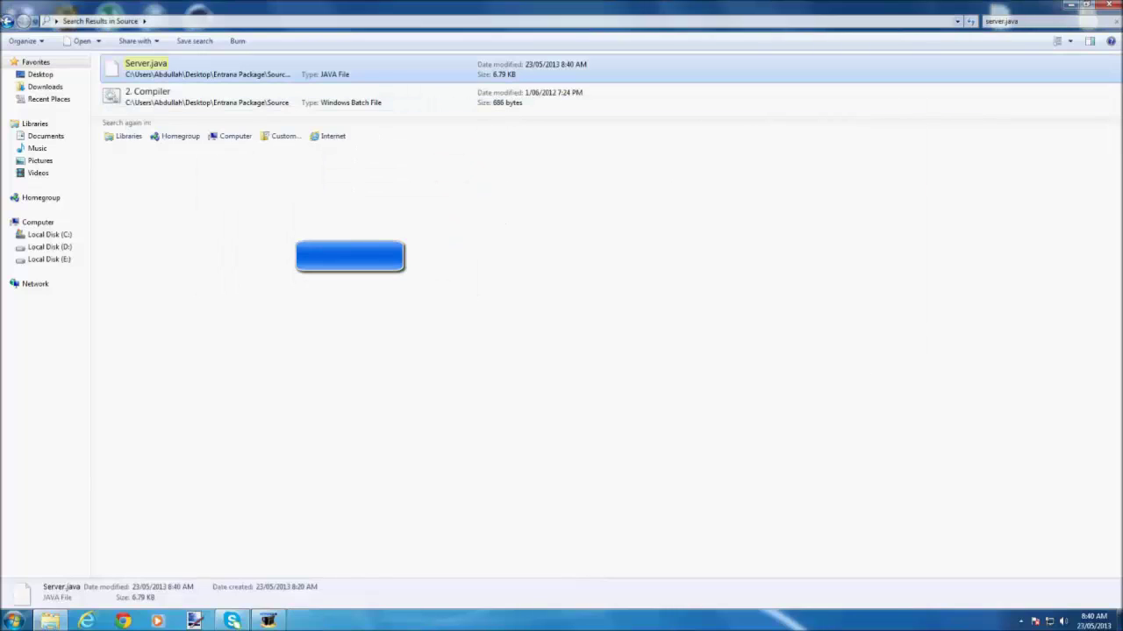
left_click(8, 20)
left_click(128, 150)
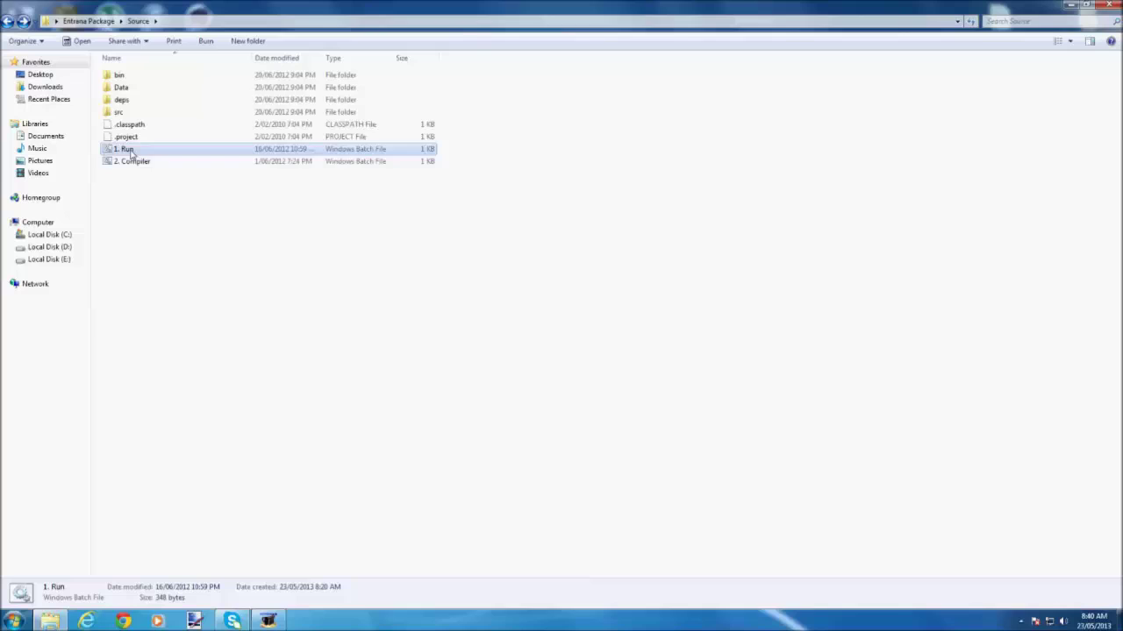
double_click(129, 151)
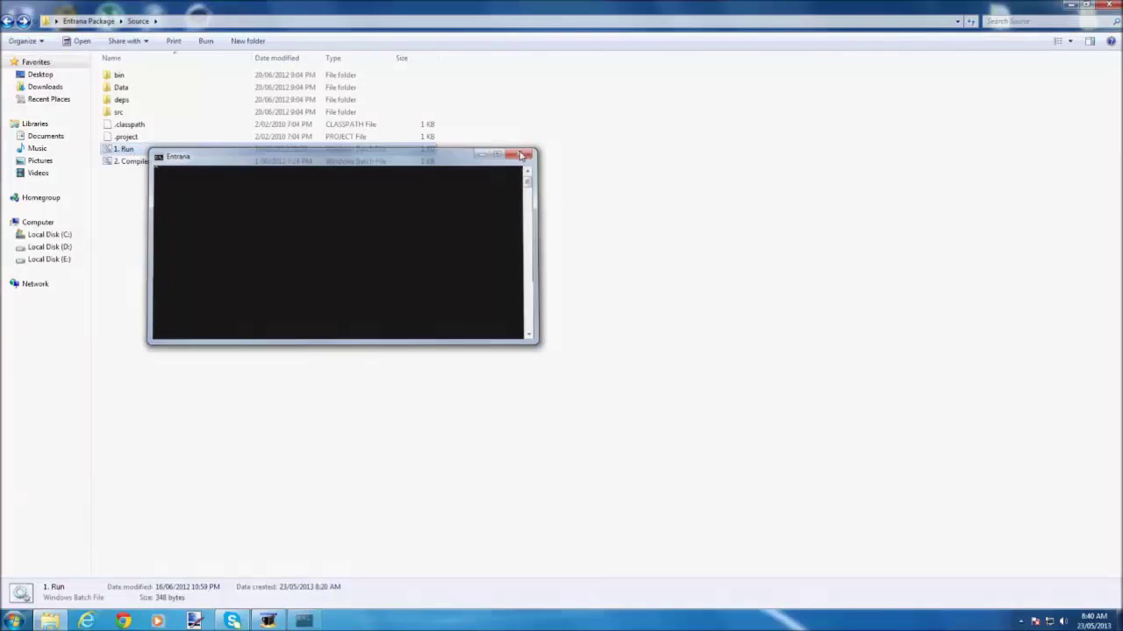
left_click(521, 155)
double_click(170, 161)
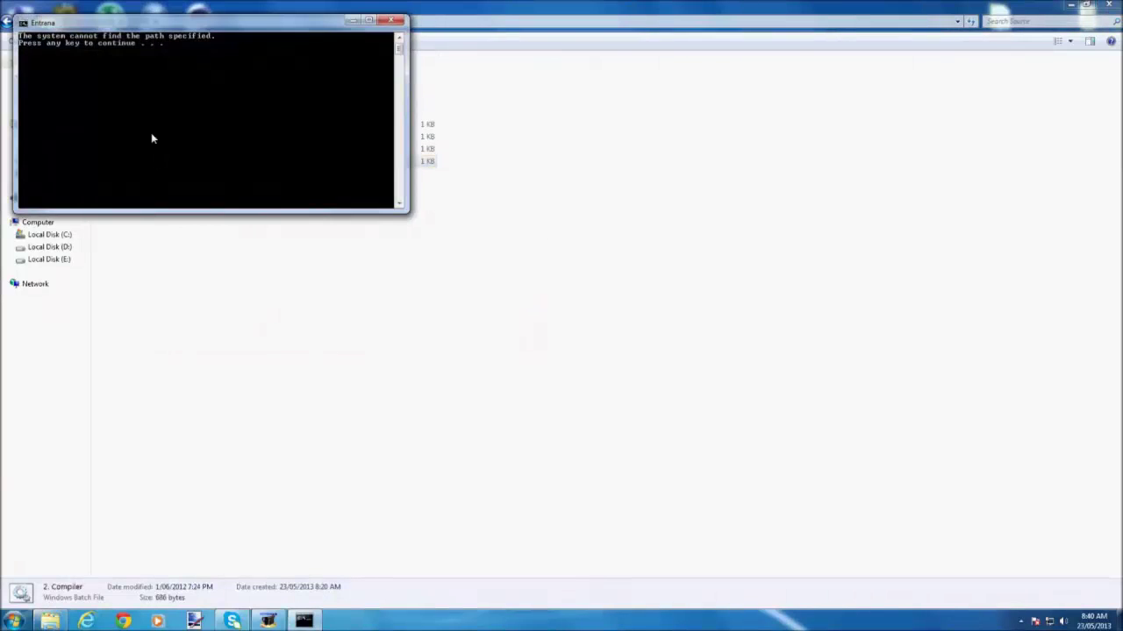
key("Return")
Open 2. Compiler in Notepad and maximise the window.
right_click(128, 162)
left_click(147, 184)
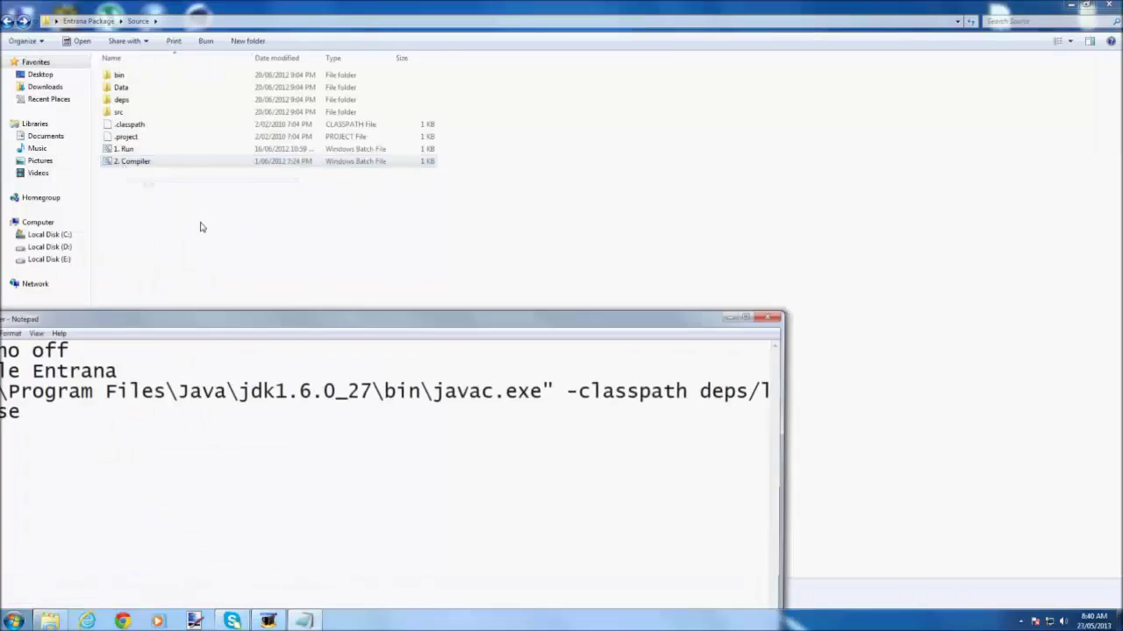
double_click(331, 318)
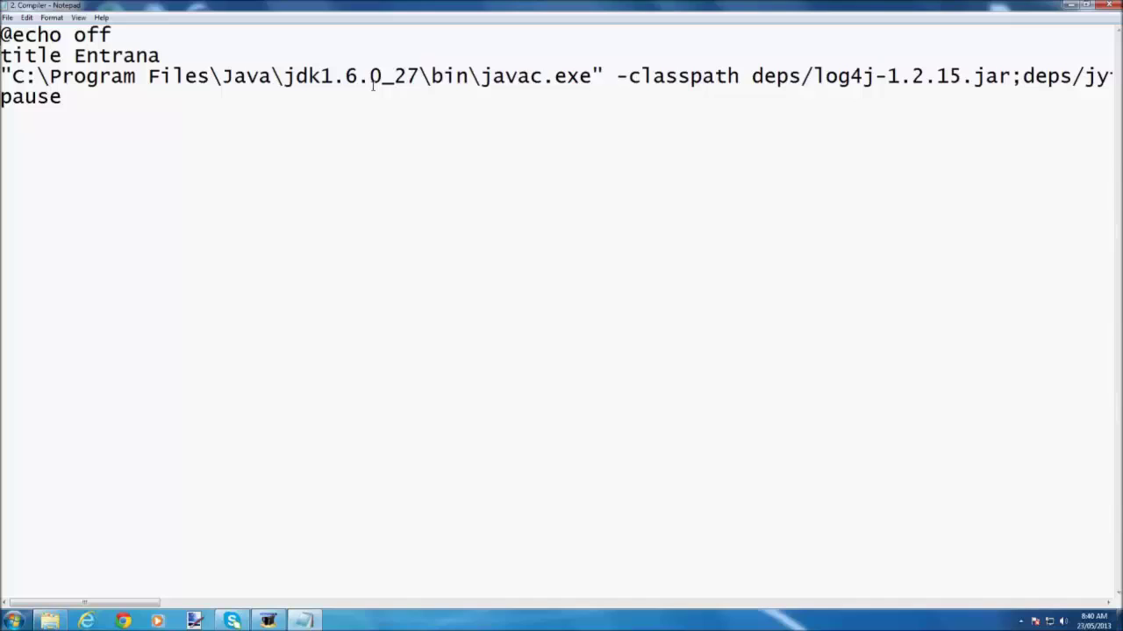
Change the javac path to jdk1.7.0_18, save, and rerun 2. Compiler, which still fails.
key("BackSpace")
type("7")
key("Delete")
key("Delete")
type("18")
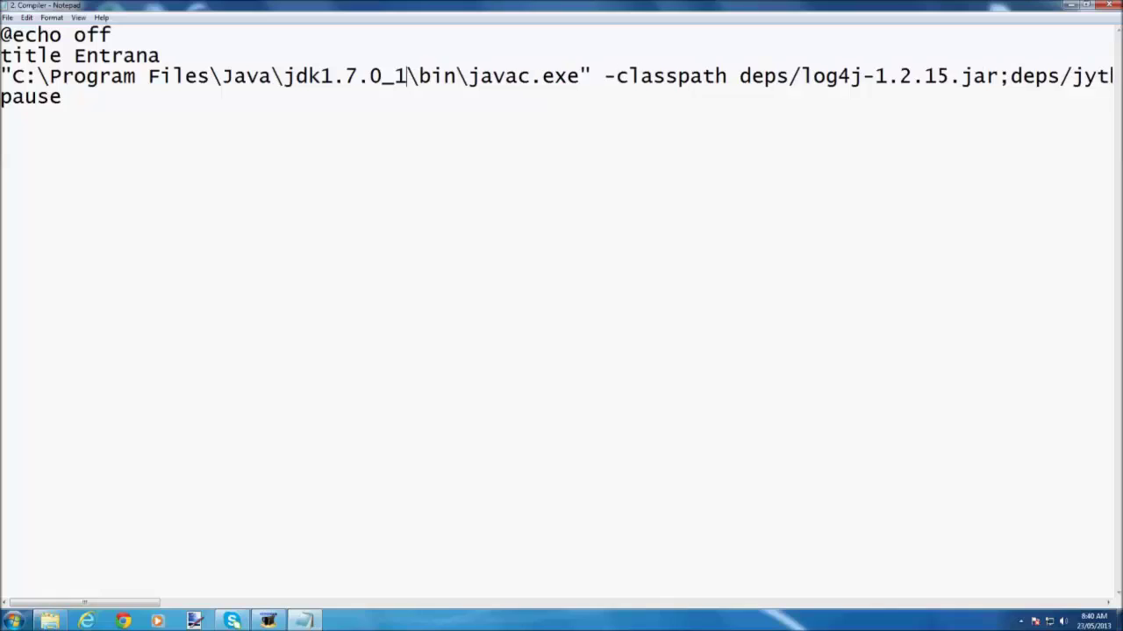
key("ctrl+z")
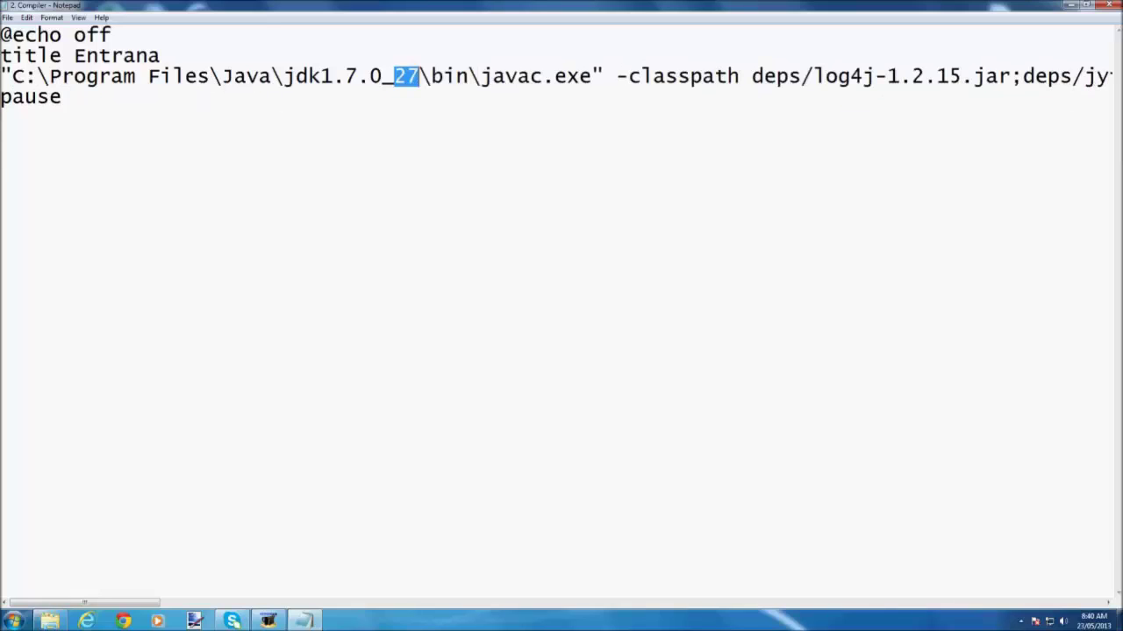
type("17")
key("BackSpace")
type("8")
left_click(1109, 5)
left_click(522, 330)
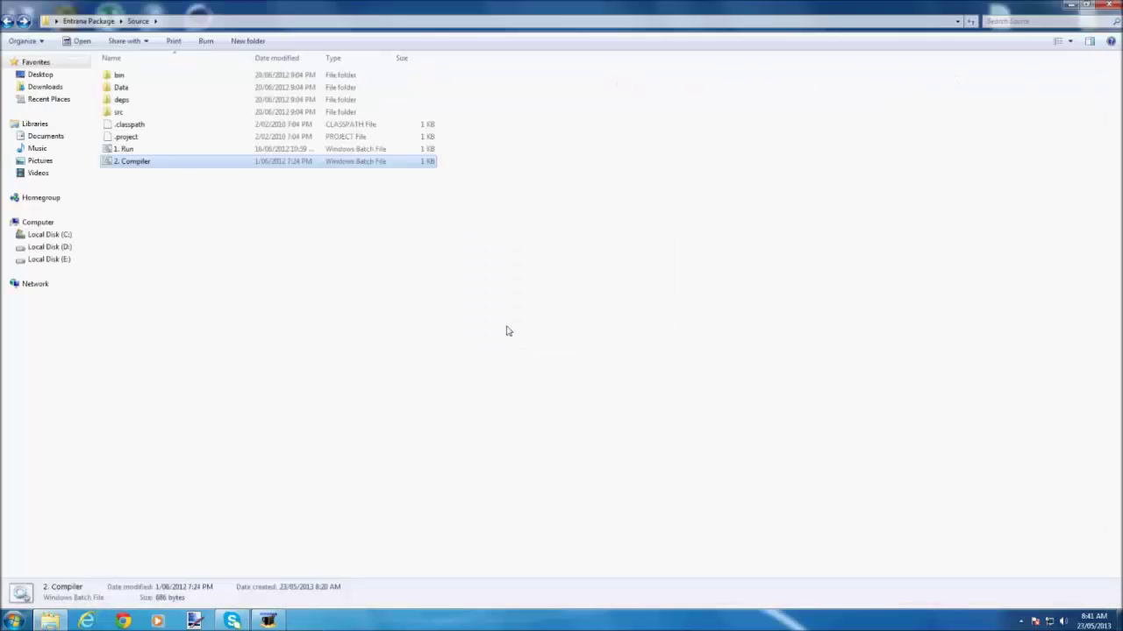
double_click(175, 163)
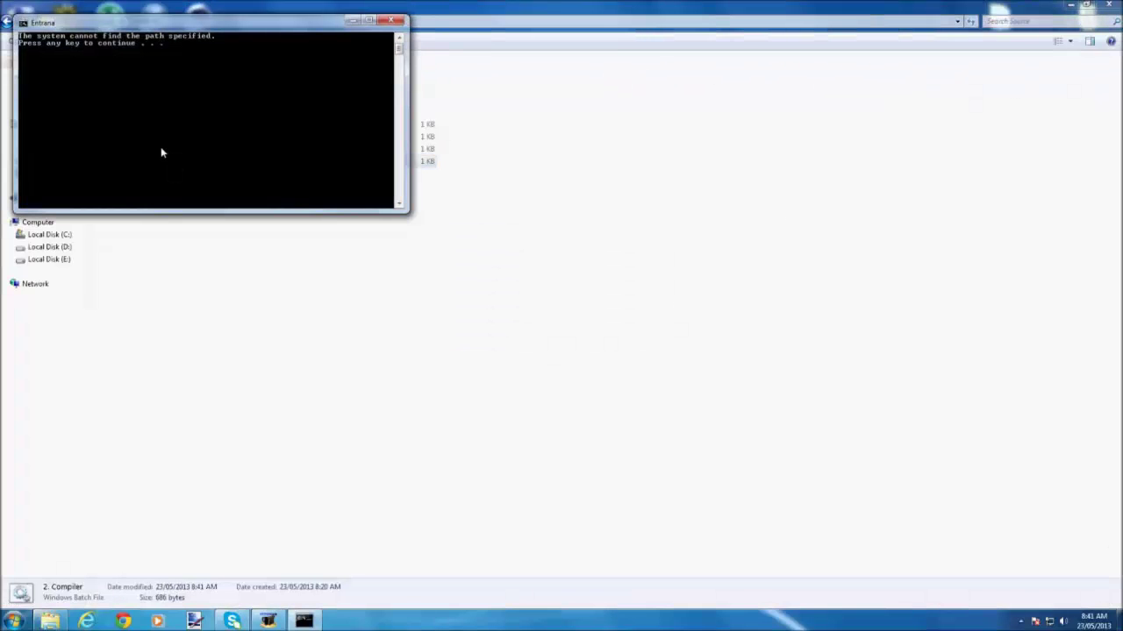
key("Return")
Correct the path to jdk1.7.0_17, save the batch file and rerun the compile.
right_click(117, 165)
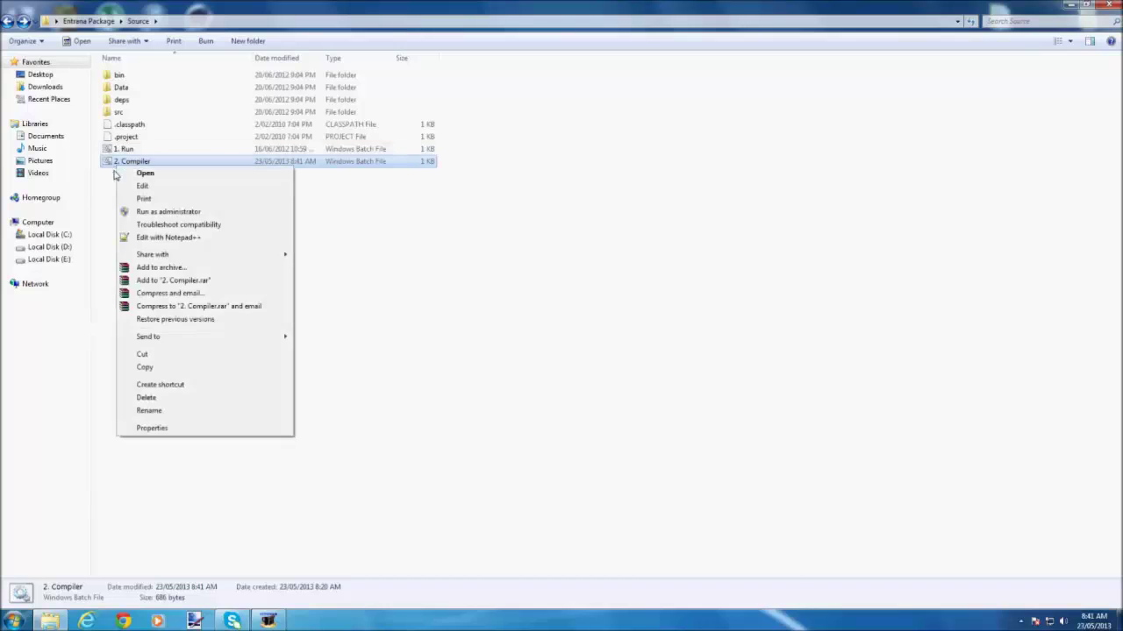
left_click(142, 188)
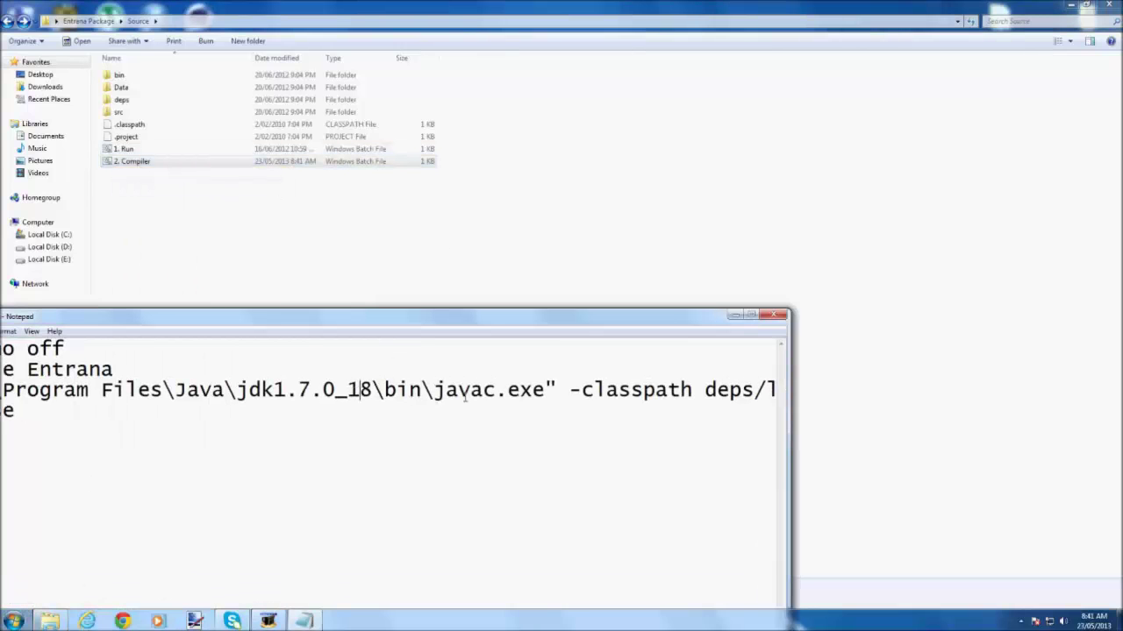
left_click(371, 392)
key("BackSpace")
type("7")
left_click(773, 314)
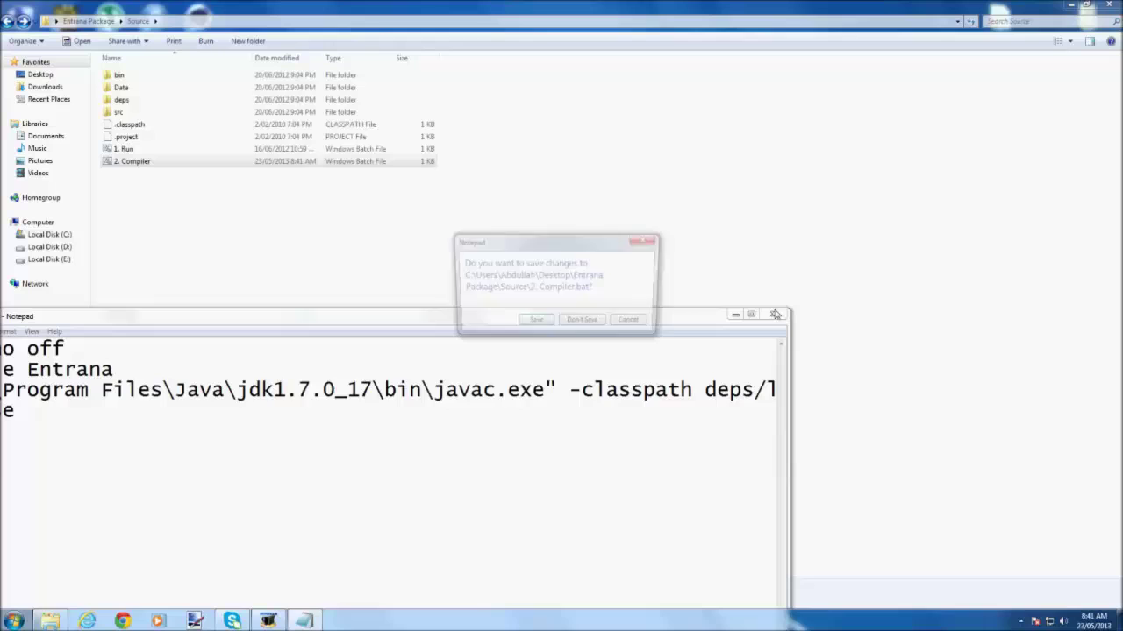
left_click(526, 322)
double_click(163, 163)
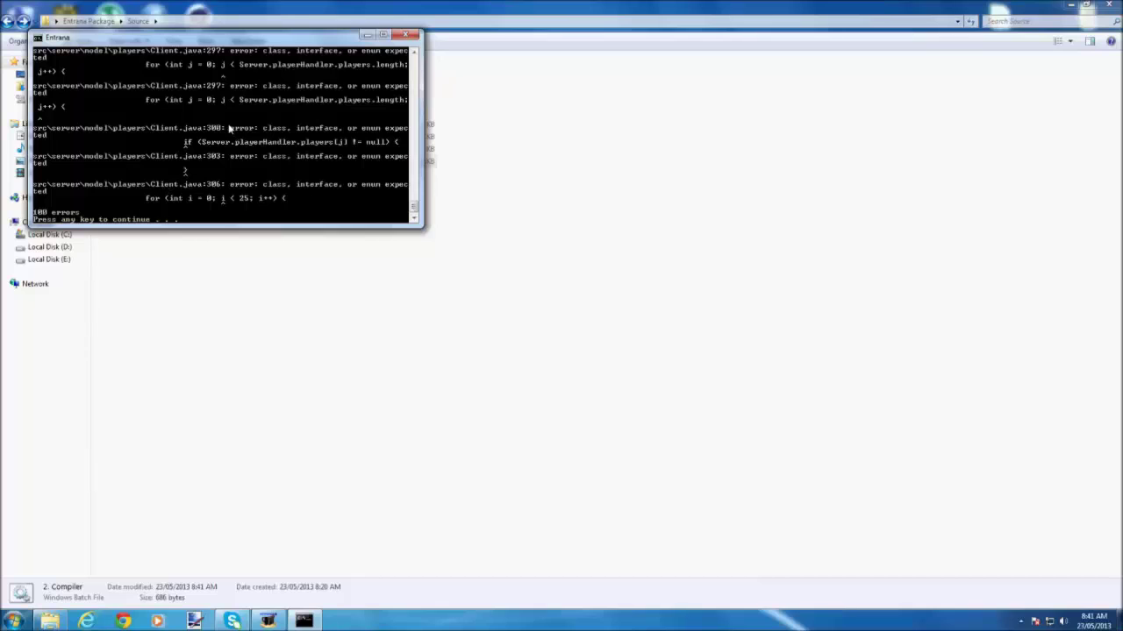
scroll(228, 128, "down", 1)
key("Return")
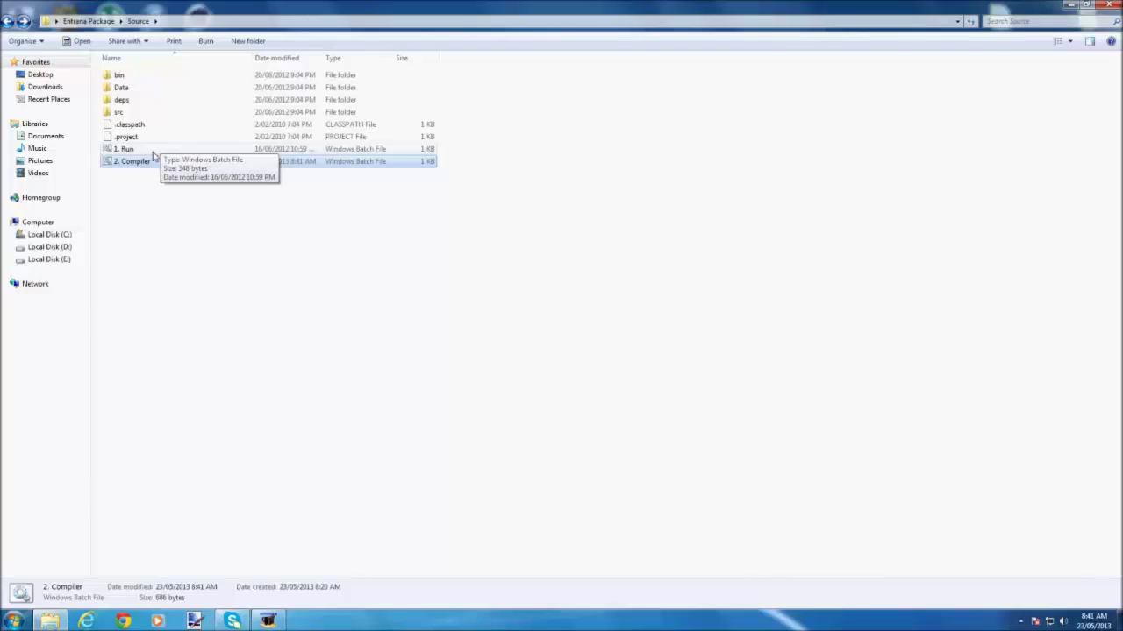
Start the server's 1. Run, then open the package's Client folder and inspect its Run file.
double_click(149, 151)
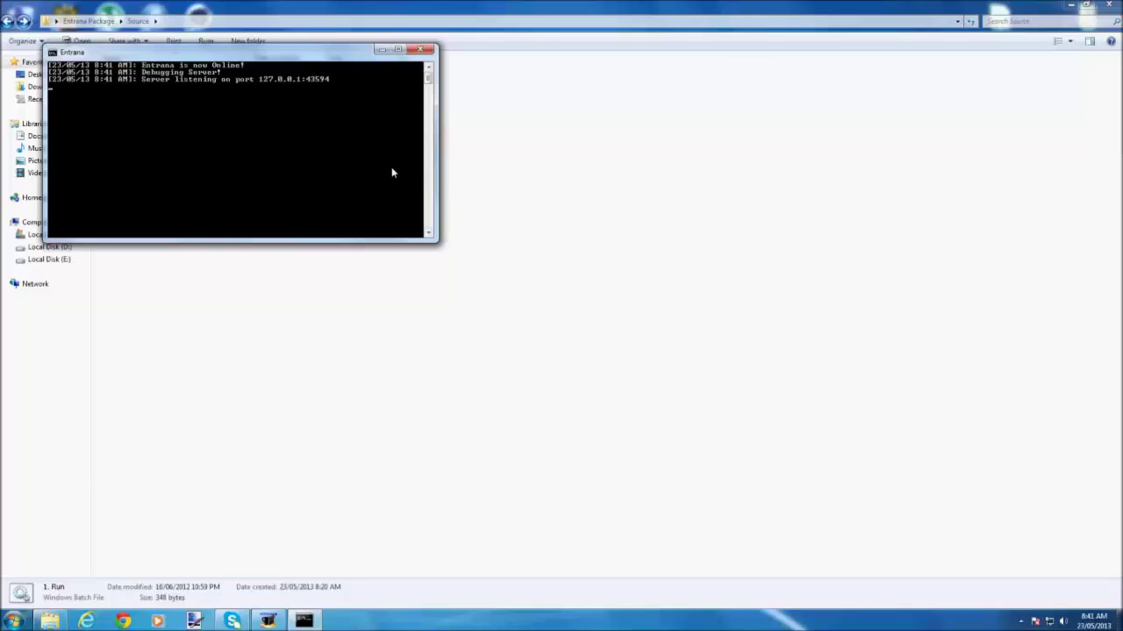
left_click(481, 169)
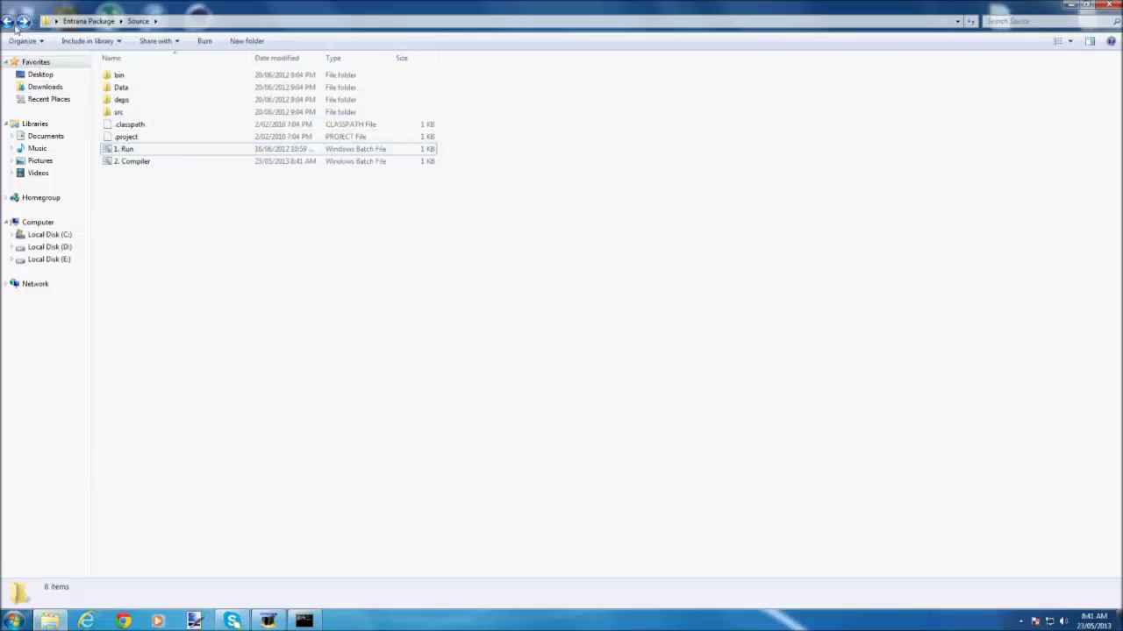
left_click(11, 22)
double_click(152, 74)
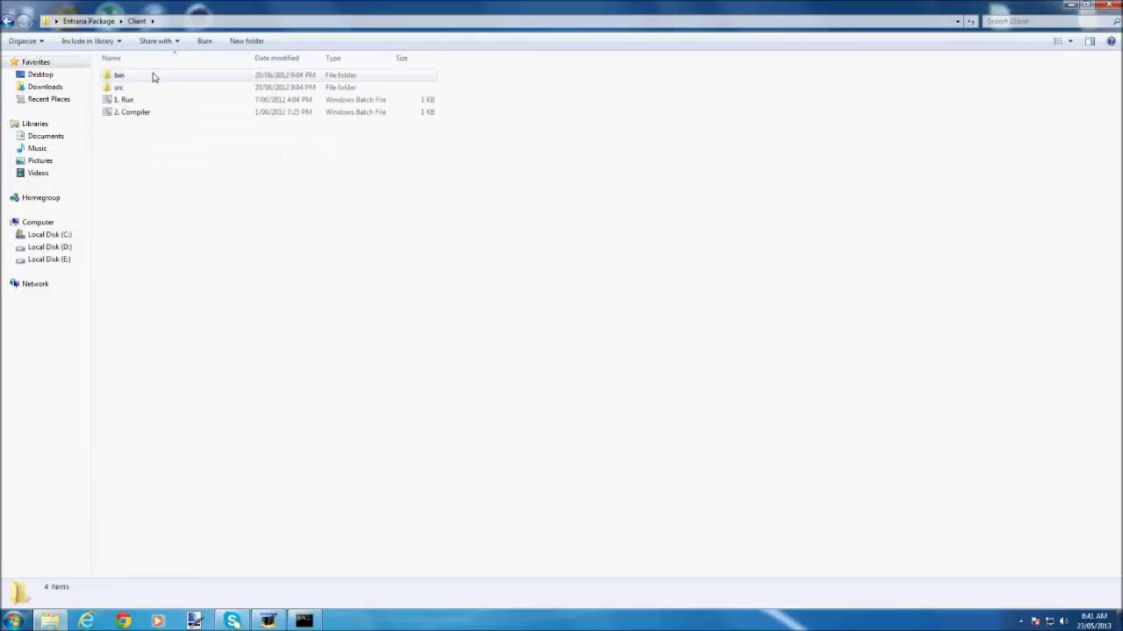
right_click(123, 101)
left_click(143, 120)
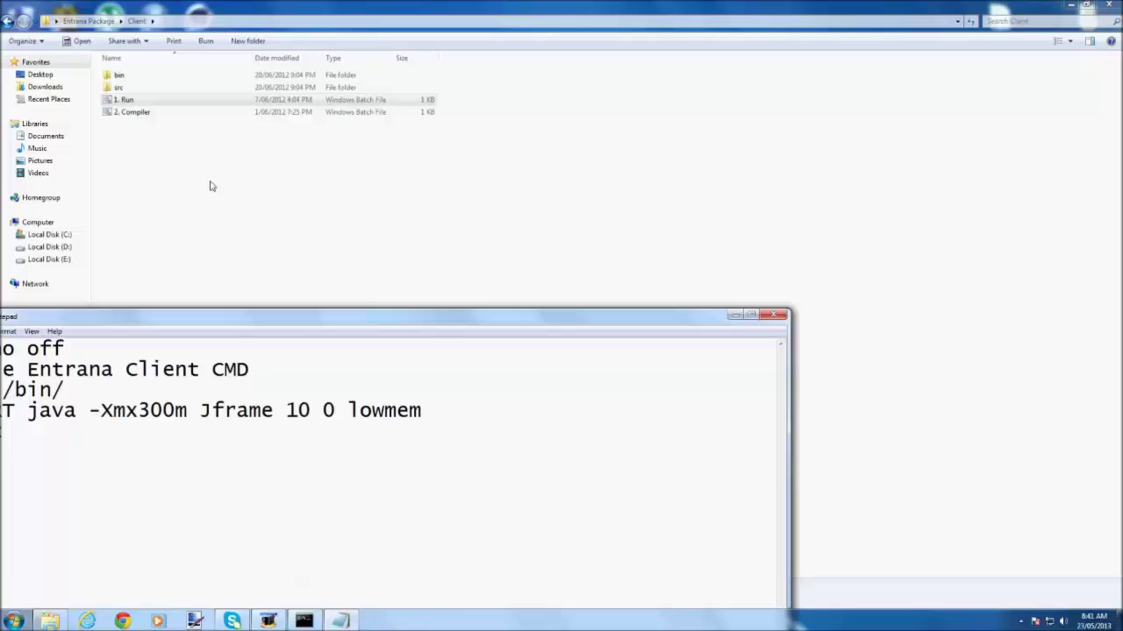
left_click(760, 316)
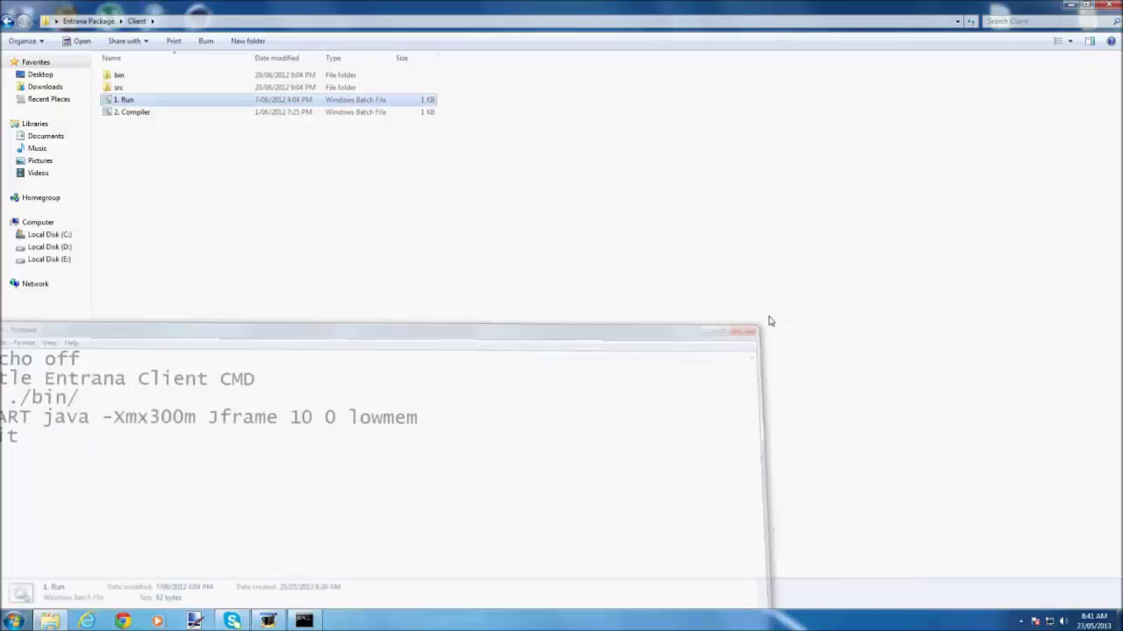
Launch the Entrana client, centre its window and enter the new account's username.
double_click(146, 103)
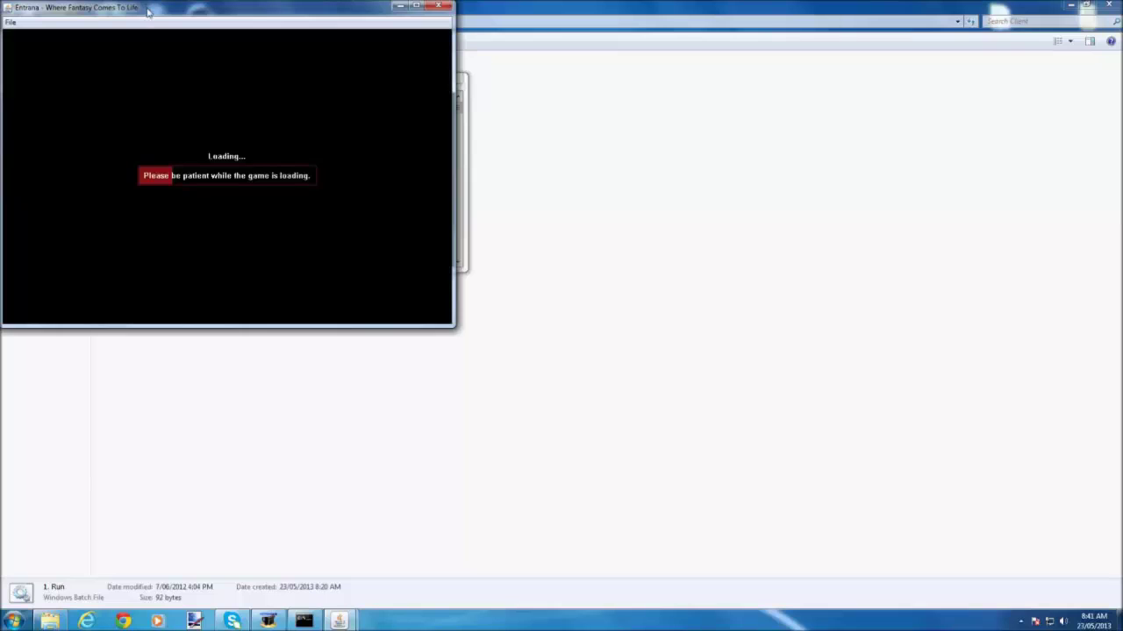
left_click_drag(148, 10, 429, 66)
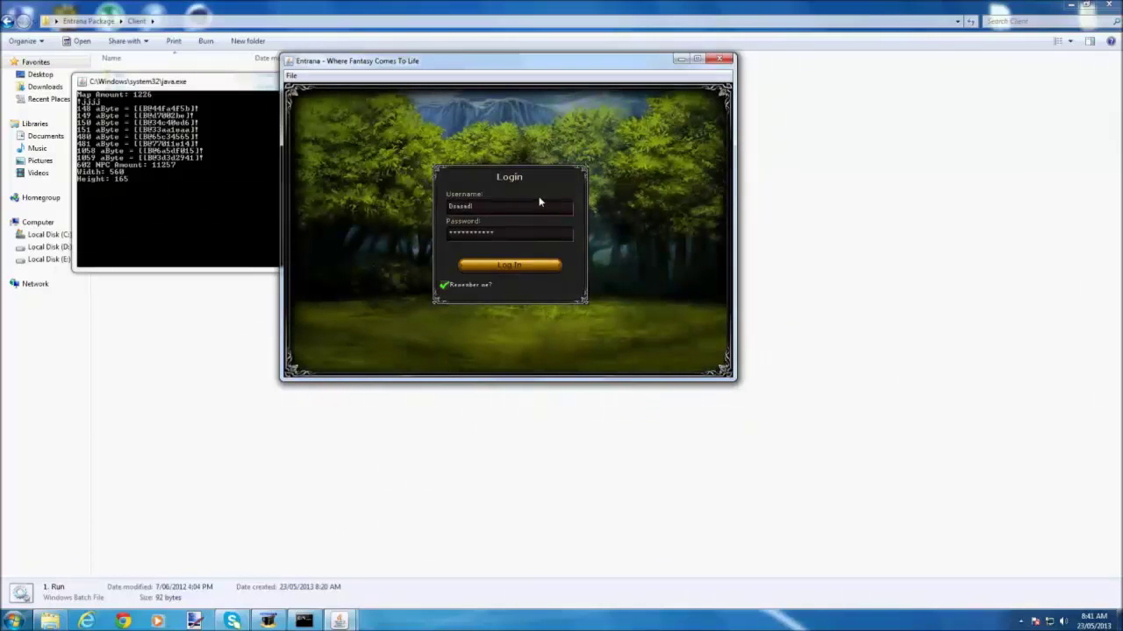
key("BackSpace")
key("BackSpace")
key("BackSpace")
key("BackSpace")
key("BackSpace")
key("BackSpace")
key("BackSpace")
type("Techknou")
type("ledg")
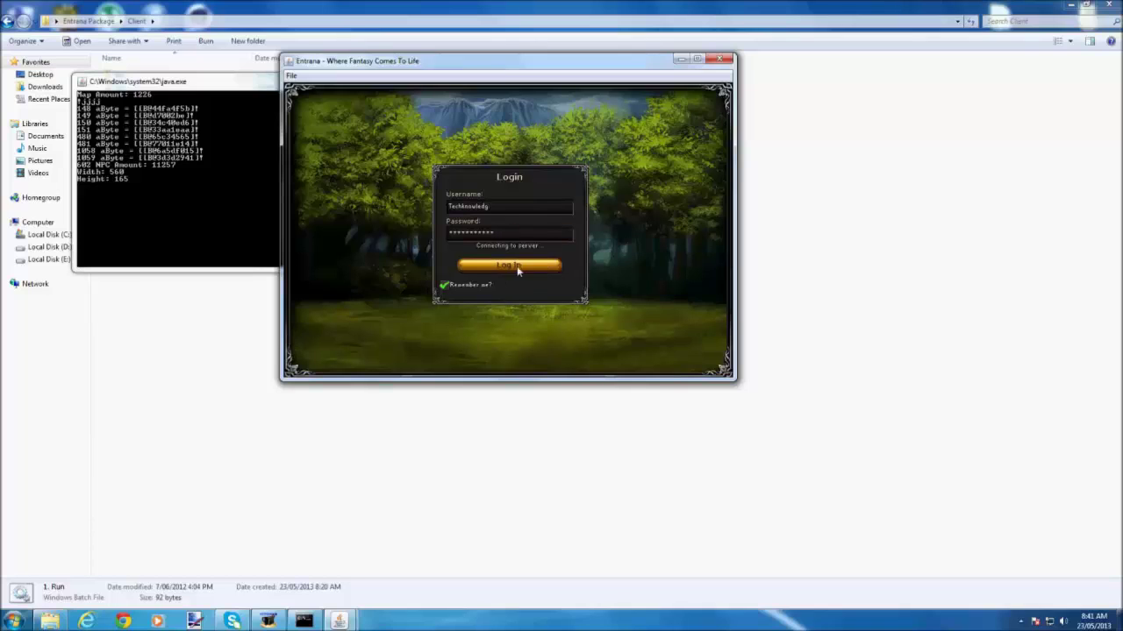
left_click_drag(440, 61, 459, 56)
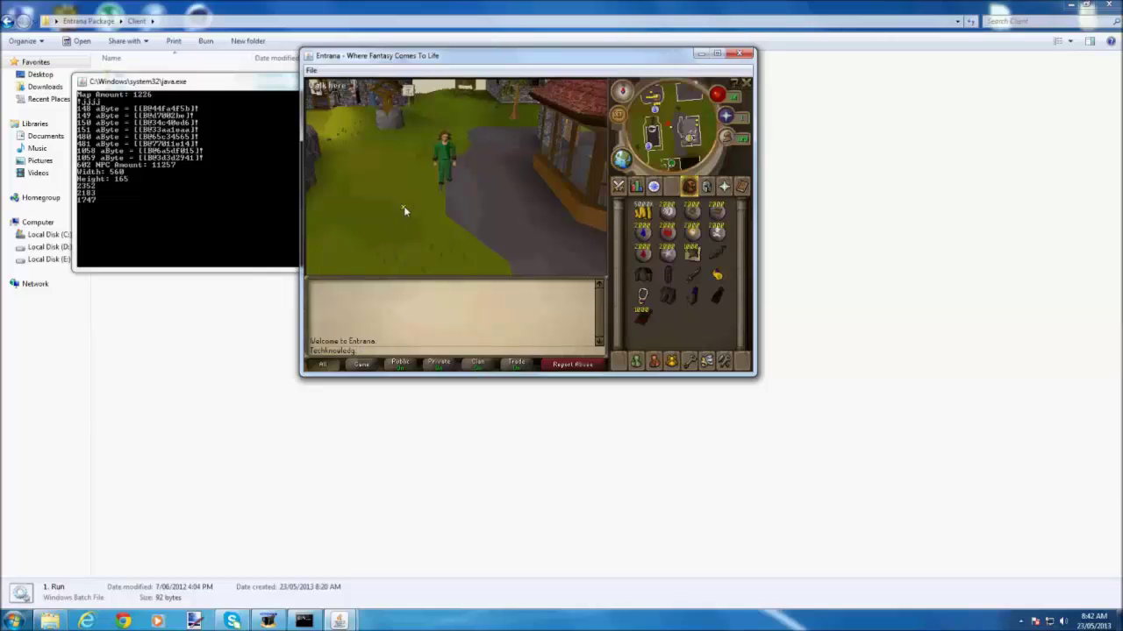
Walk the character across the grass toward the red-roofed house, rotating the camera.
left_click(541, 250)
left_click(445, 156)
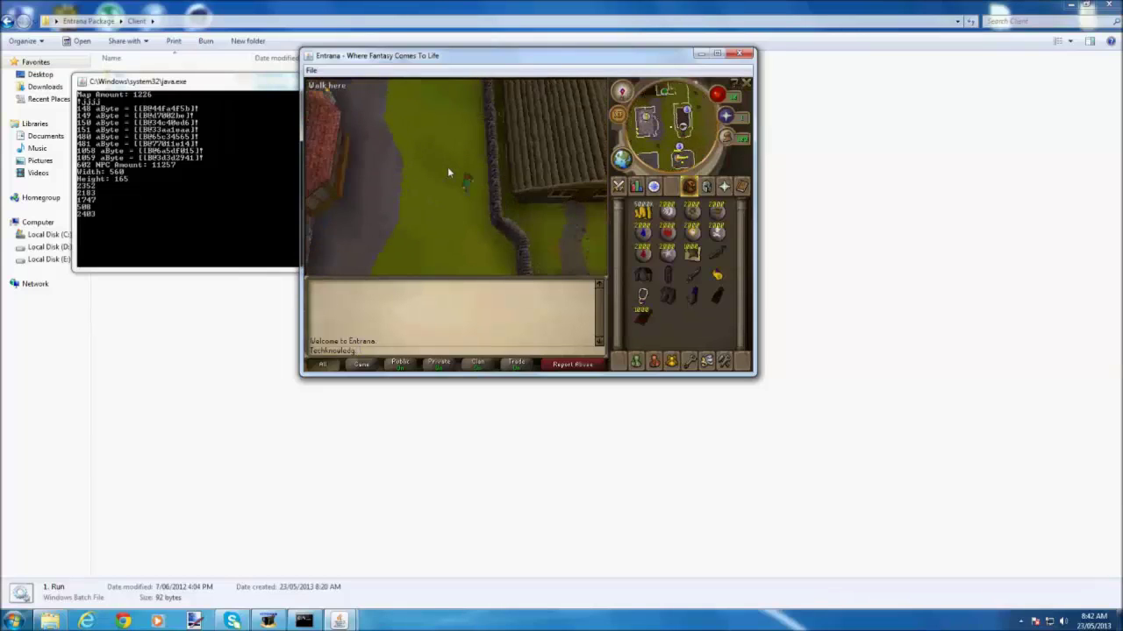
left_click(460, 233)
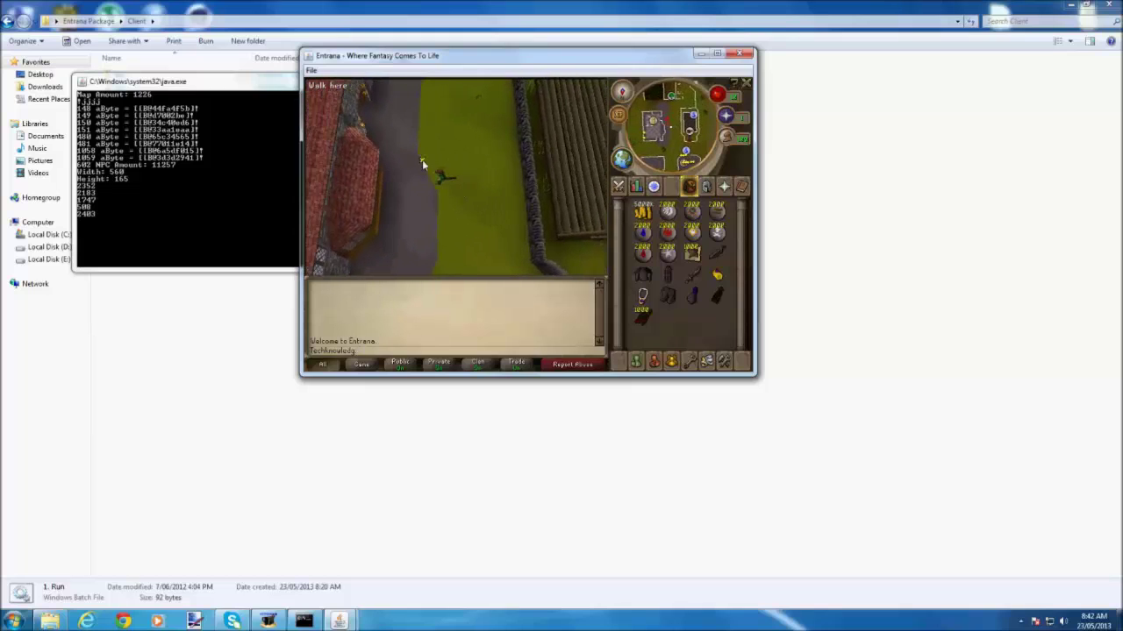
key("Left")
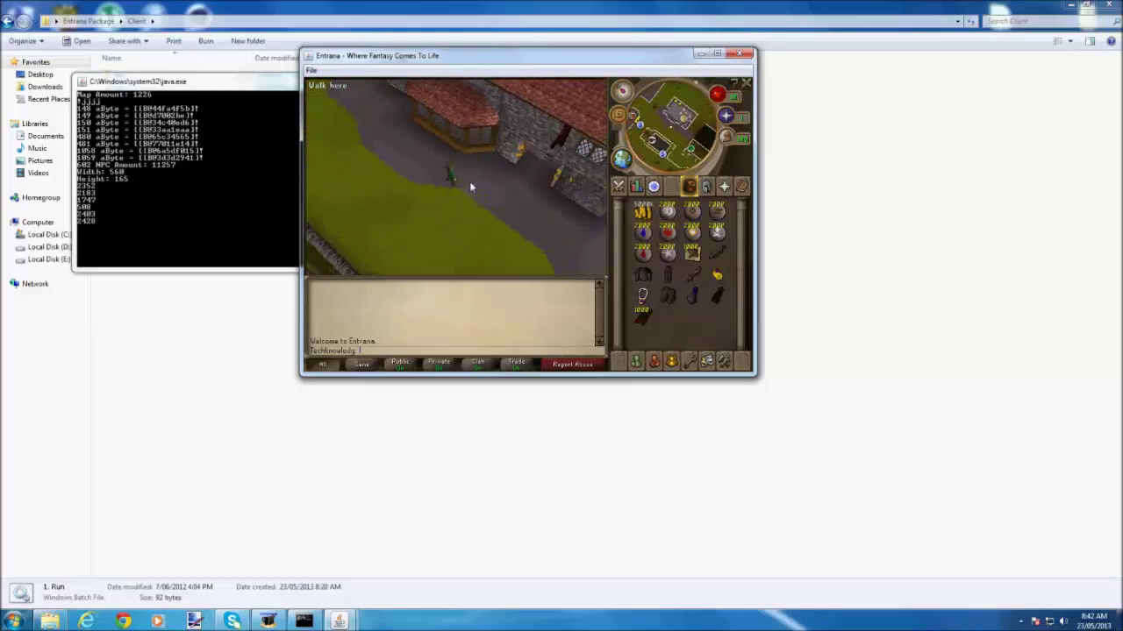
left_click(448, 189)
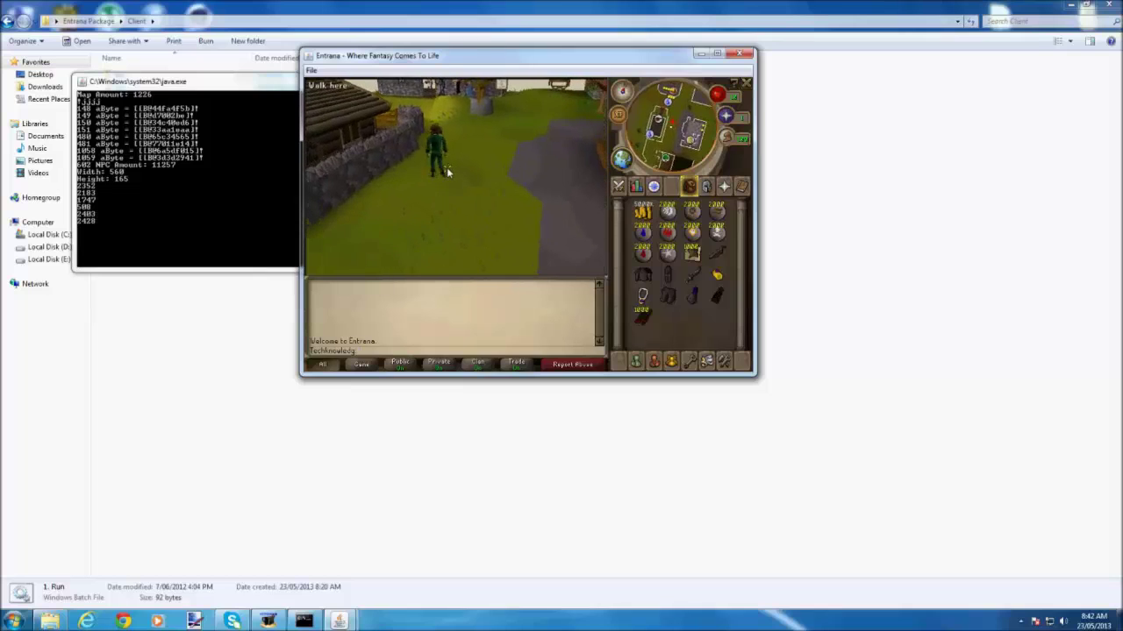
left_click(453, 181)
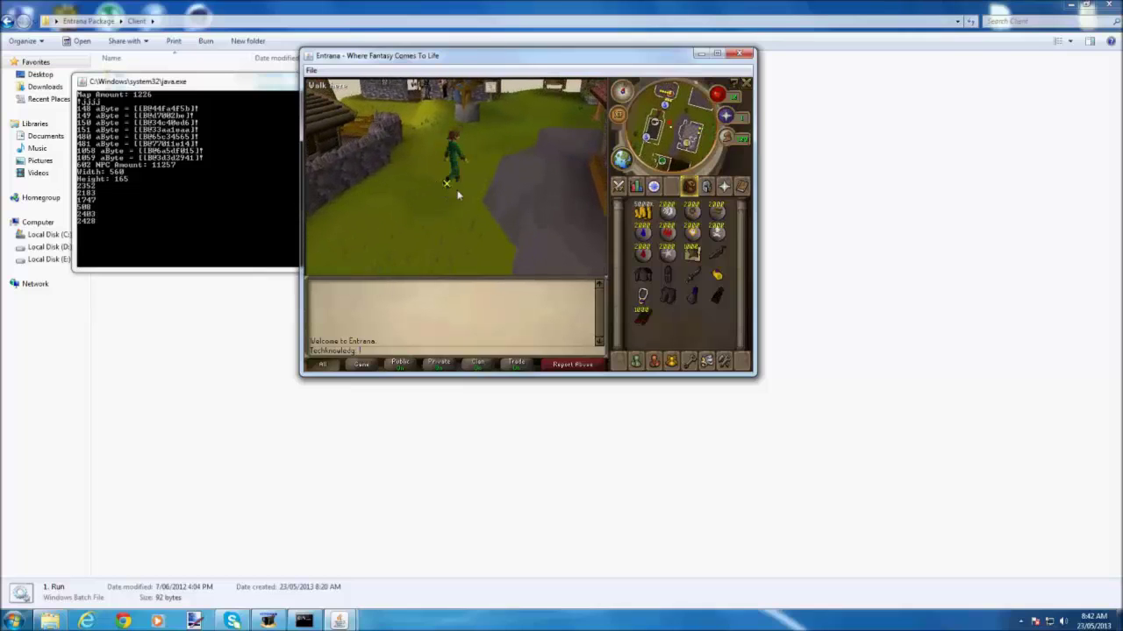
Walk along the stone wall and fence, then close the Entrana game.
left_click(467, 160)
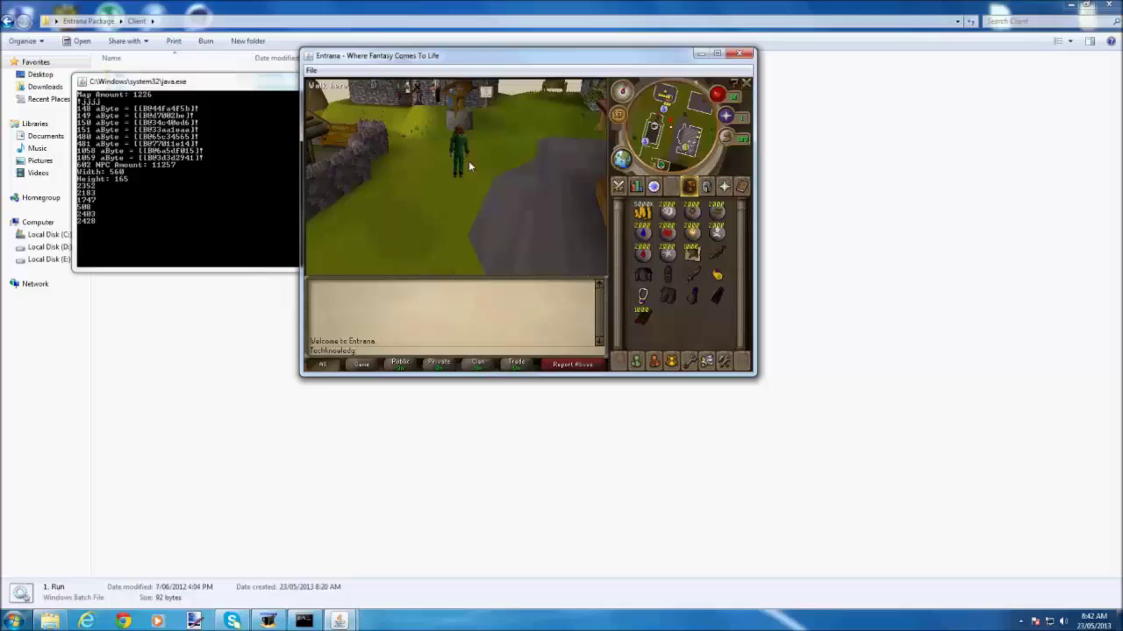
left_click(483, 166)
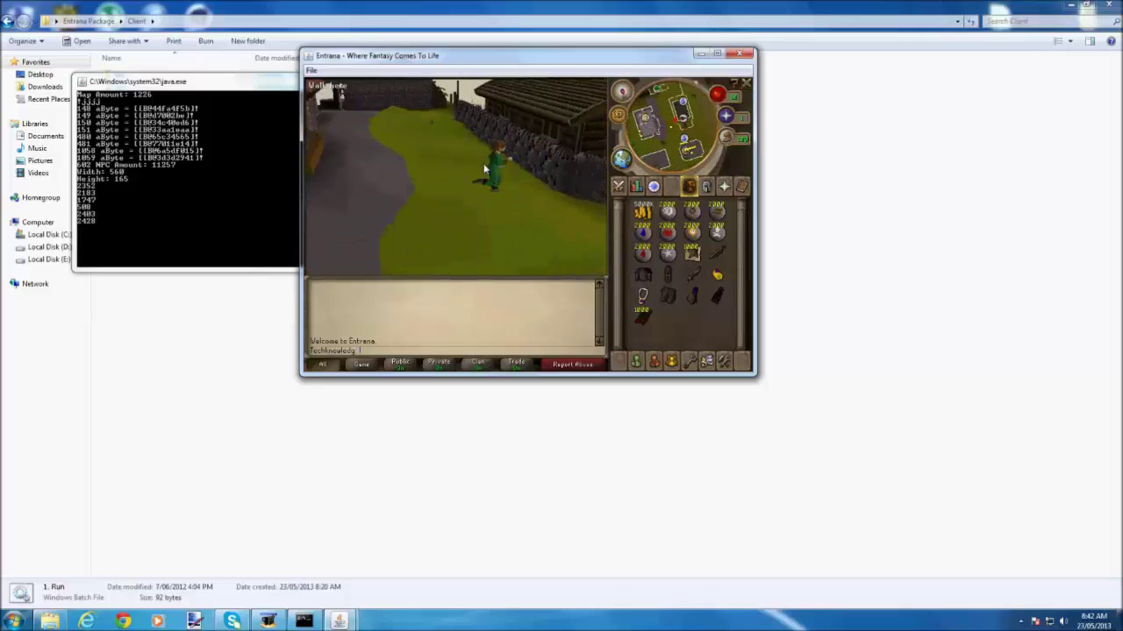
left_click(482, 186)
left_click(473, 167)
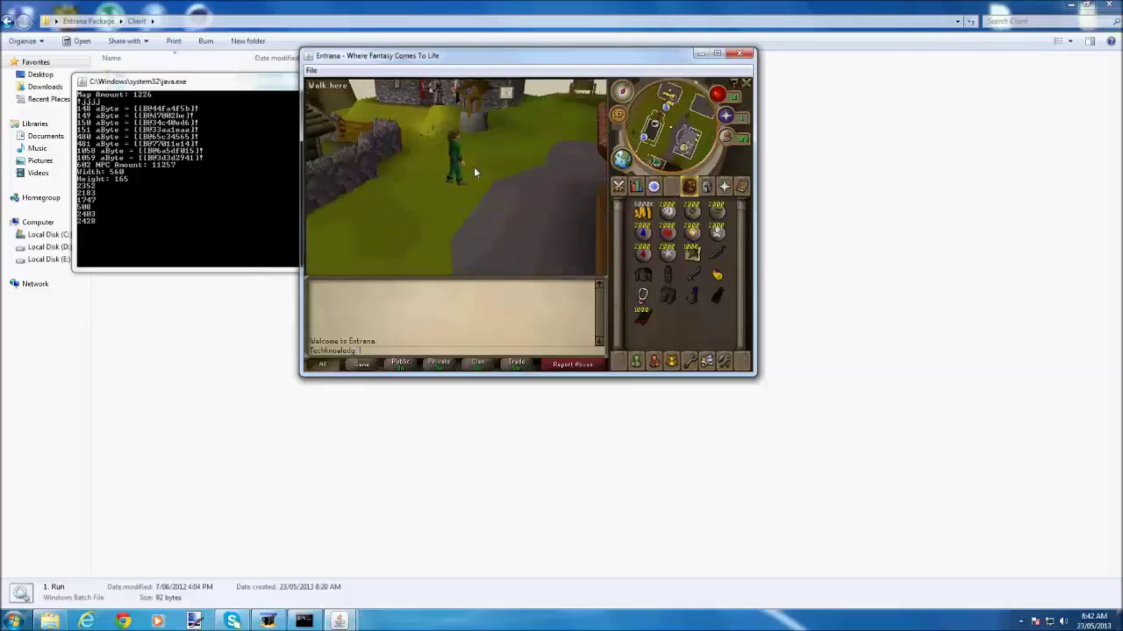
left_click(461, 200)
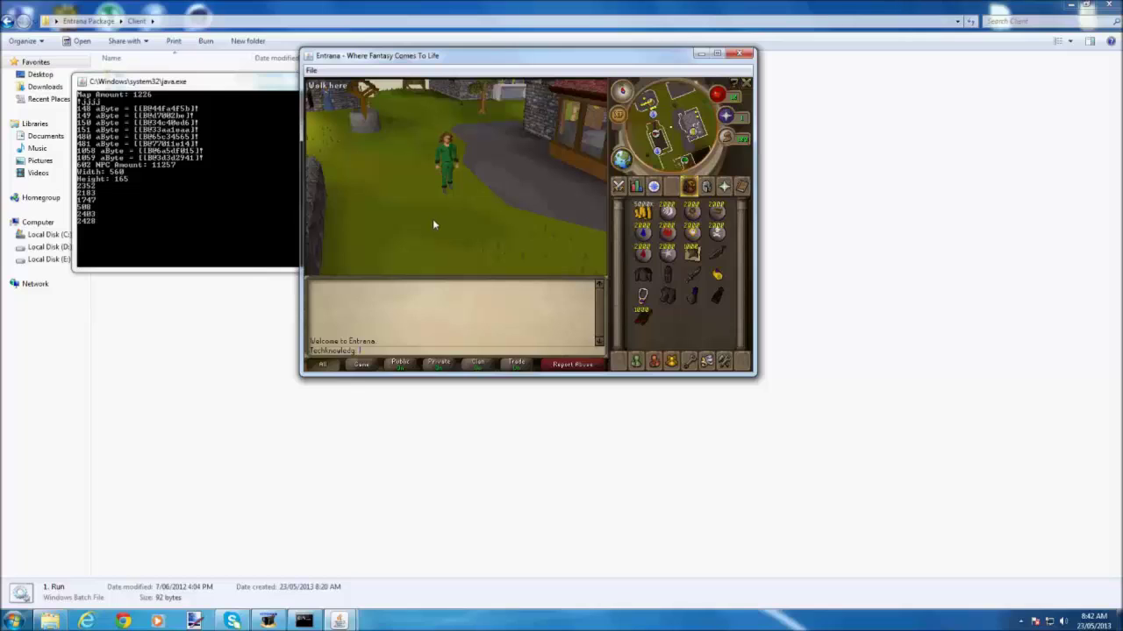
left_click(745, 53)
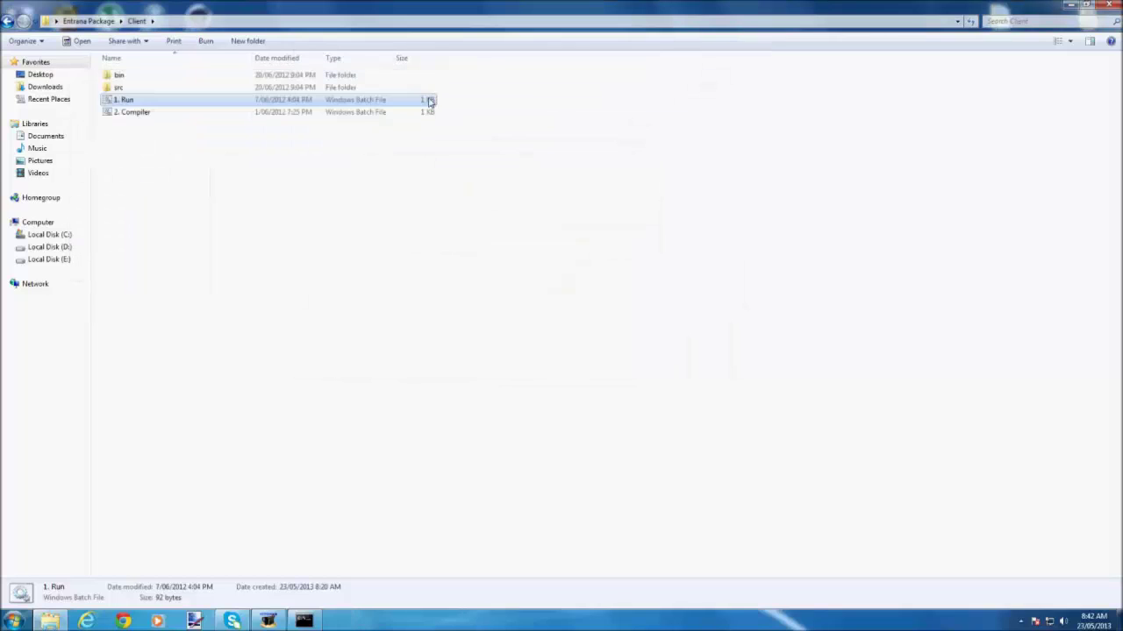
Close the Entrana windows and start the new server's Run file.
left_click(1107, 5)
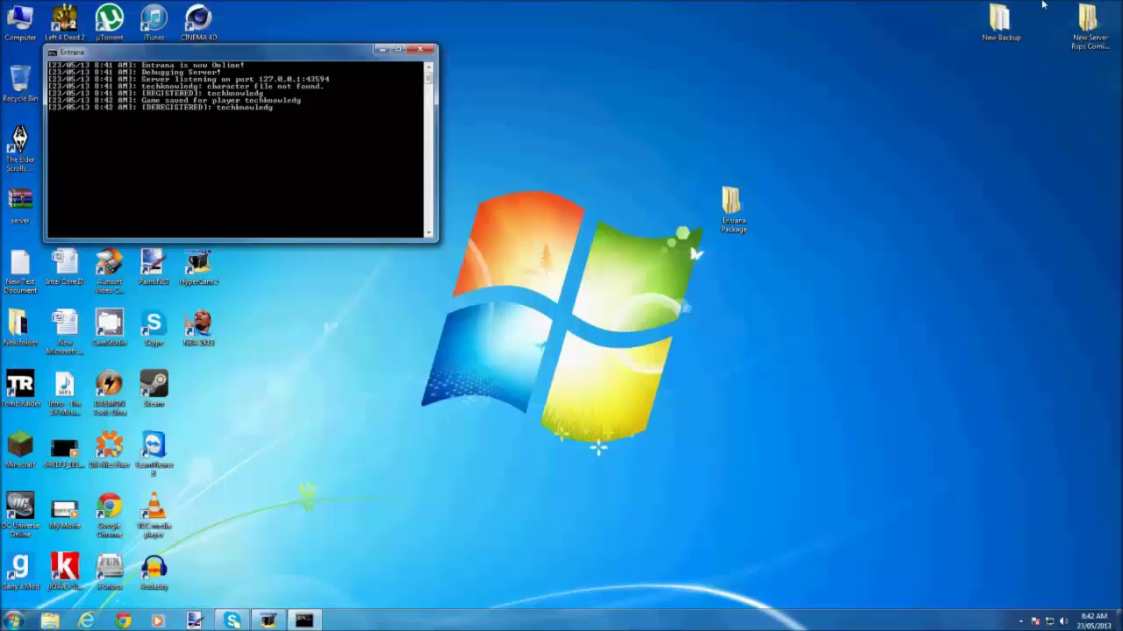
left_click(423, 50)
double_click(1087, 22)
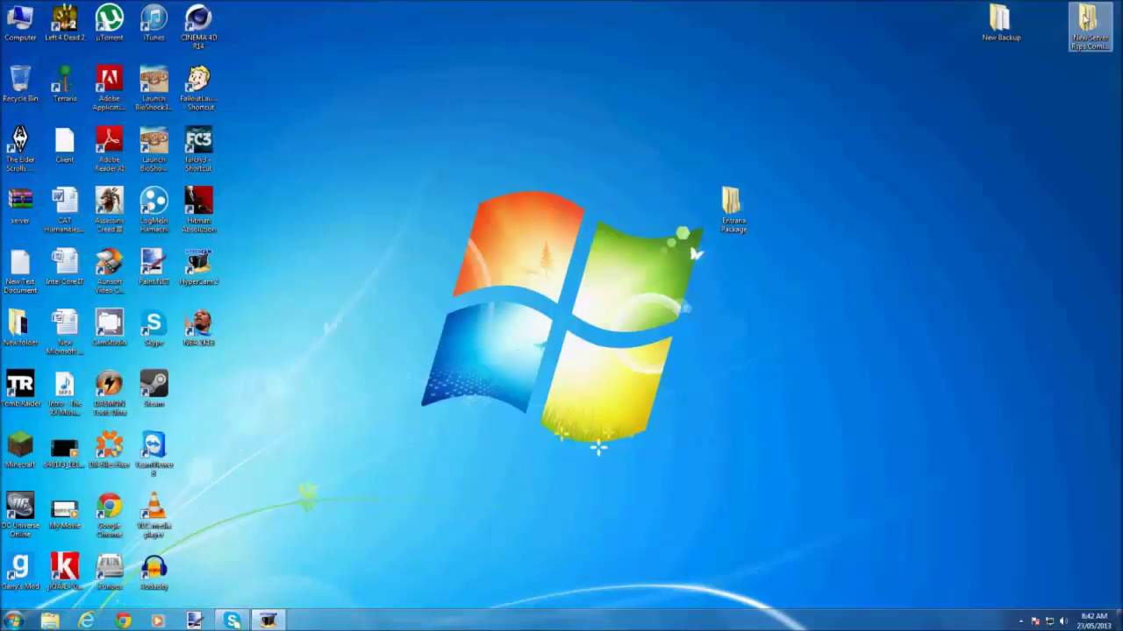
double_click(147, 80)
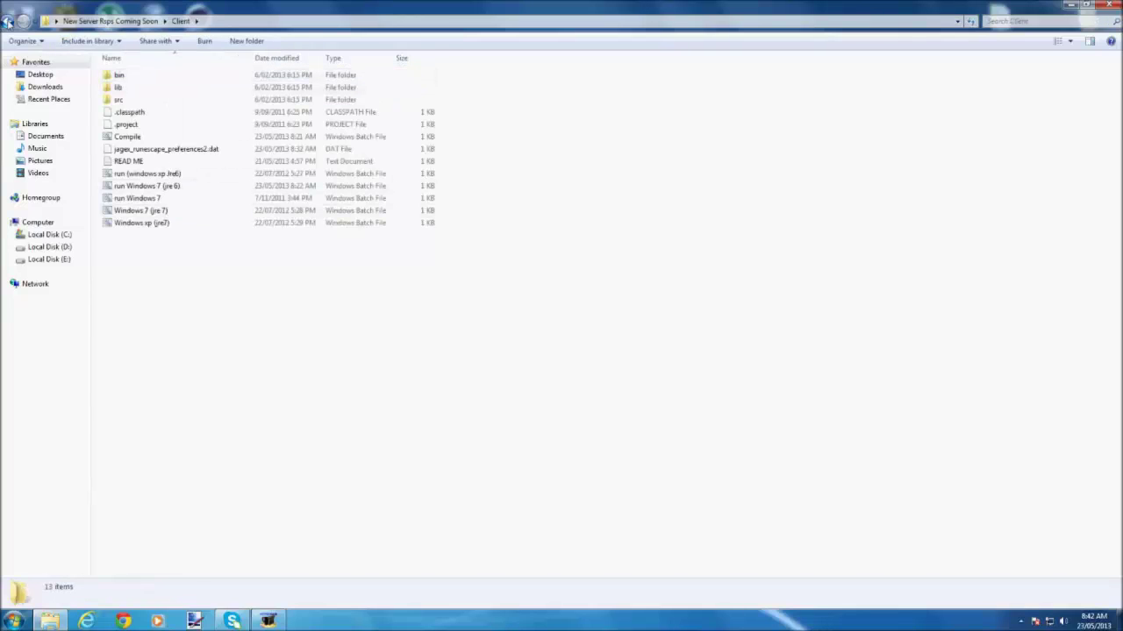
left_click(7, 22)
double_click(133, 100)
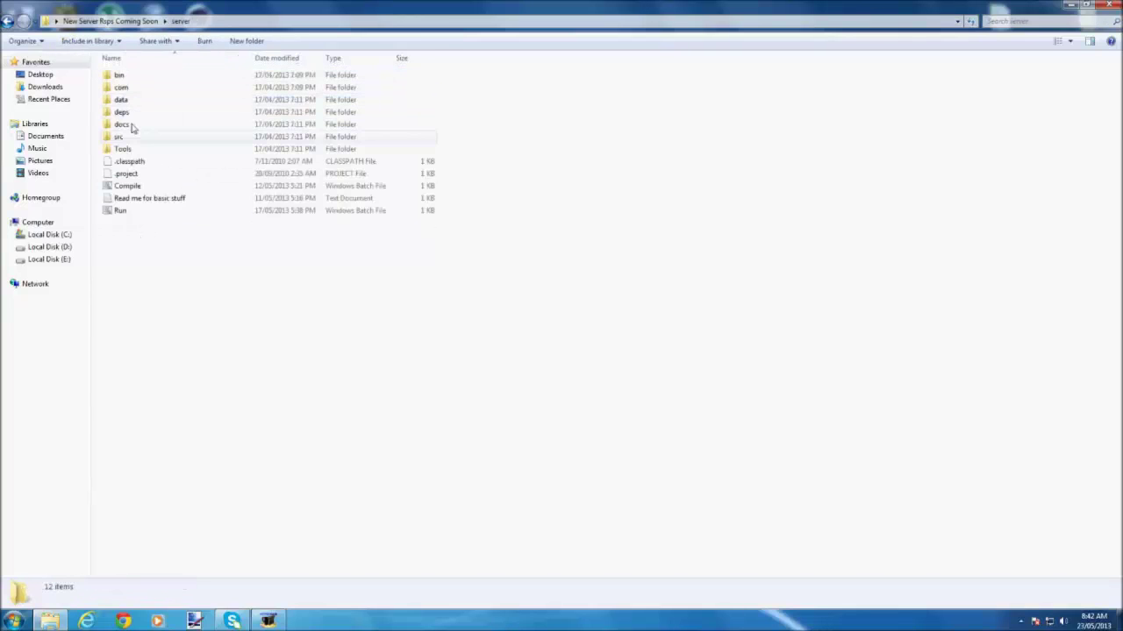
double_click(132, 211)
Launch the Windows 7 (jre 7) client, maximise it and log in.
key("BackSpace")
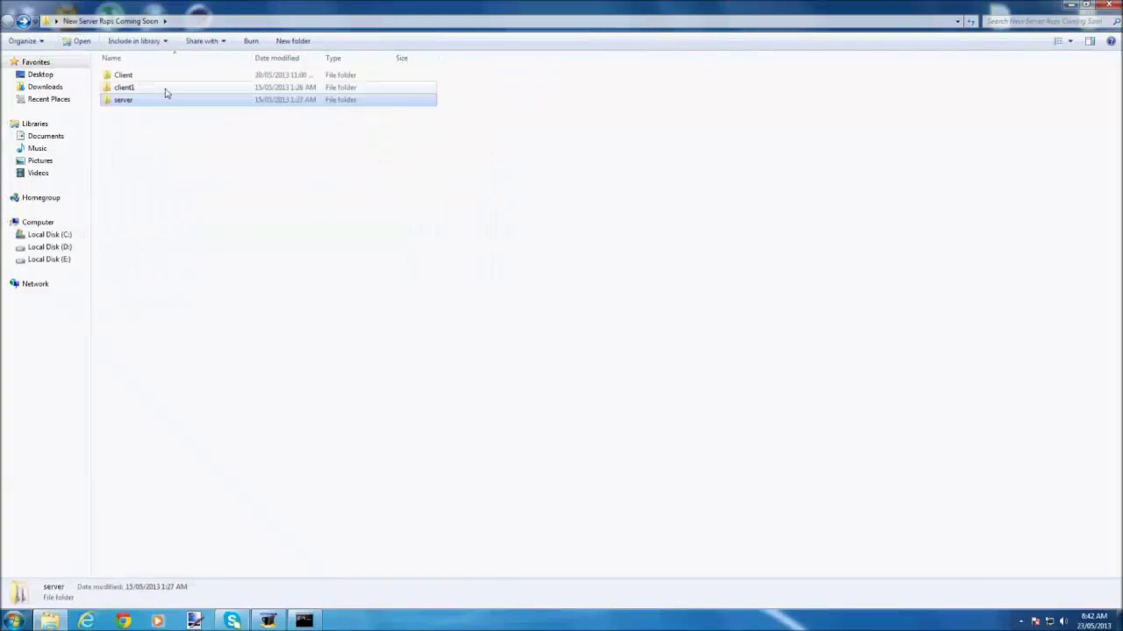
double_click(166, 79)
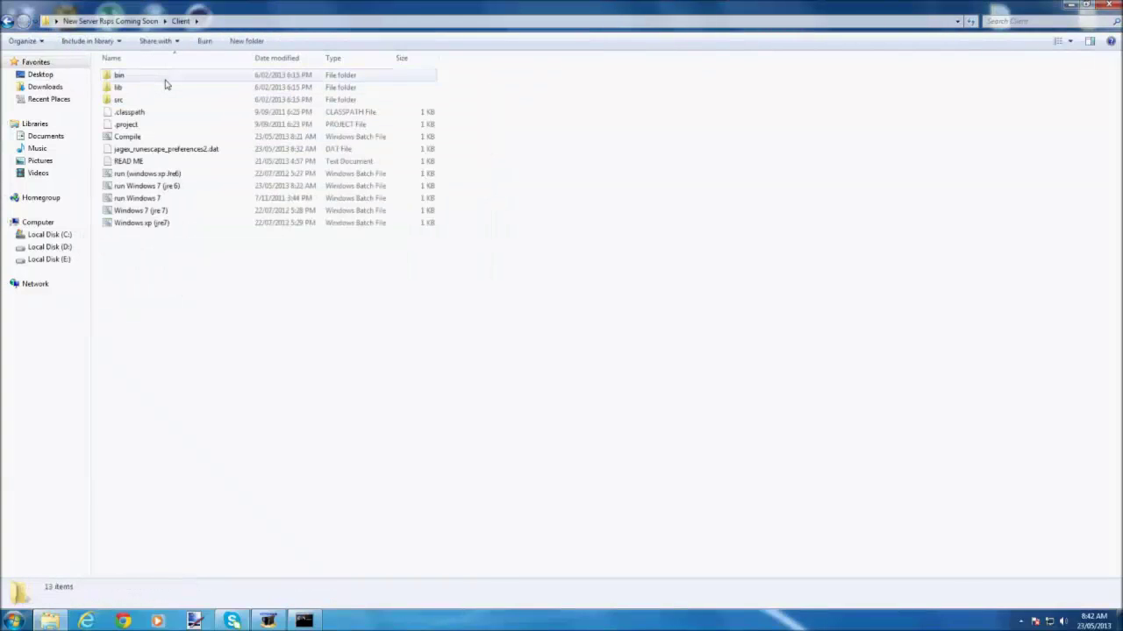
double_click(142, 212)
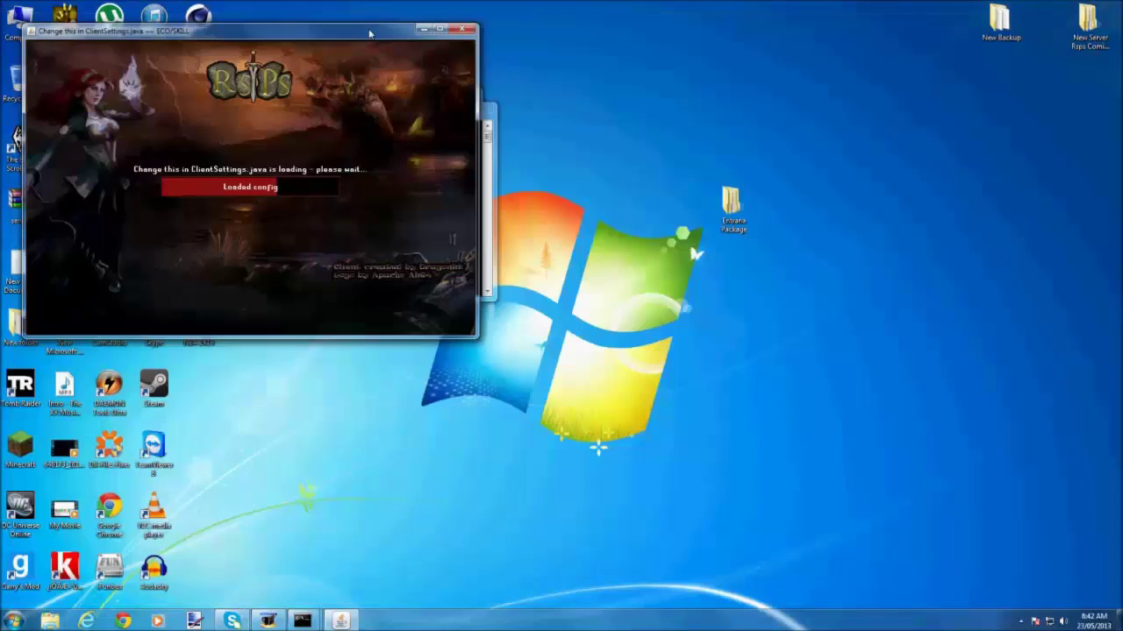
left_click_drag(370, 33, 544, 3)
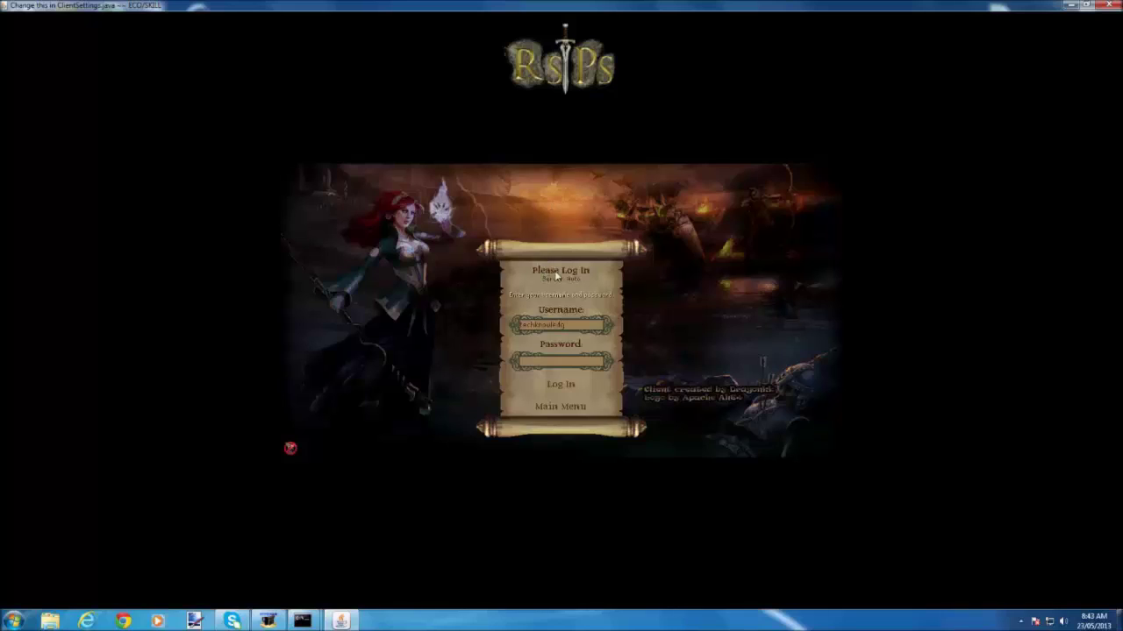
left_click(557, 361)
key("Return")
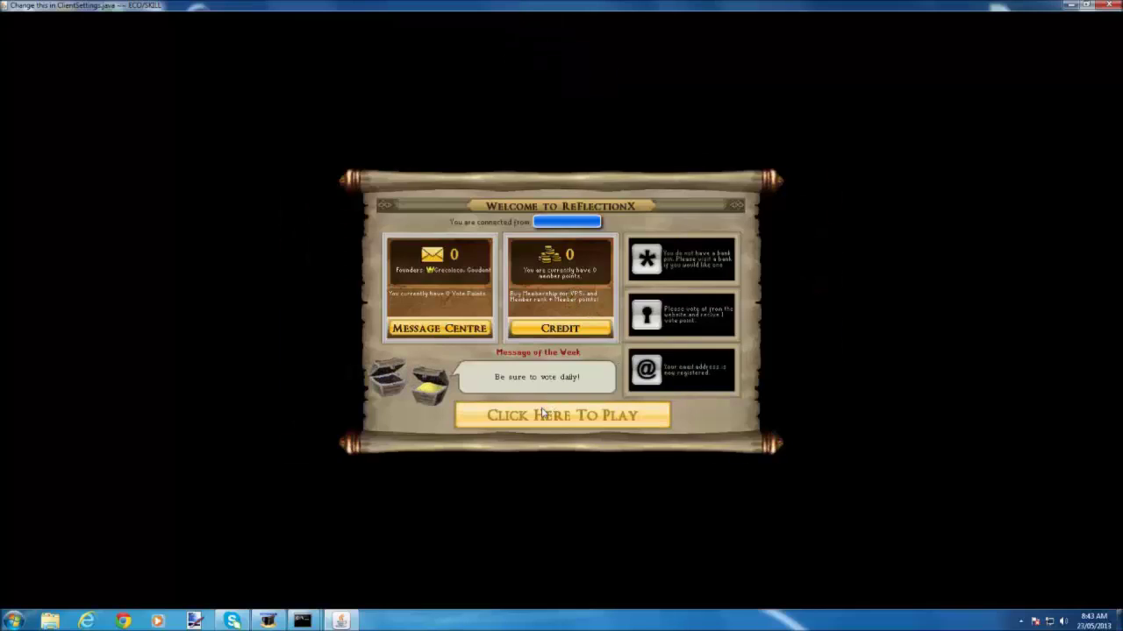
Enter the game and advance the prison dialogue, asking 'Why are you in here?'.
left_click(543, 412)
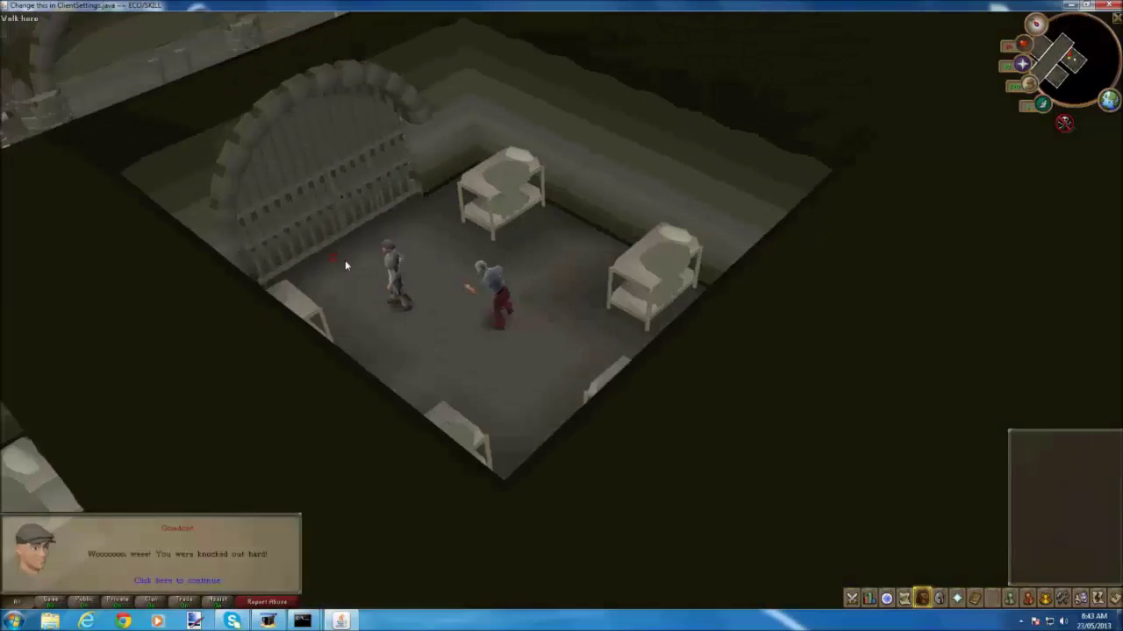
left_click(158, 581)
left_click(158, 581)
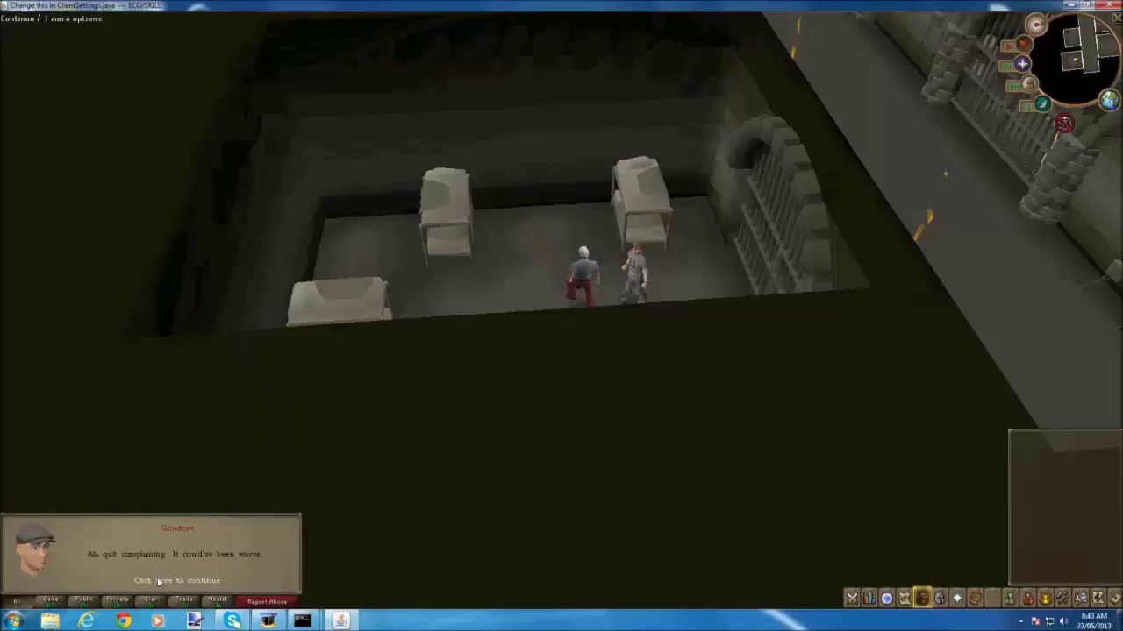
left_click(157, 580)
left_click(156, 576)
left_click(157, 576)
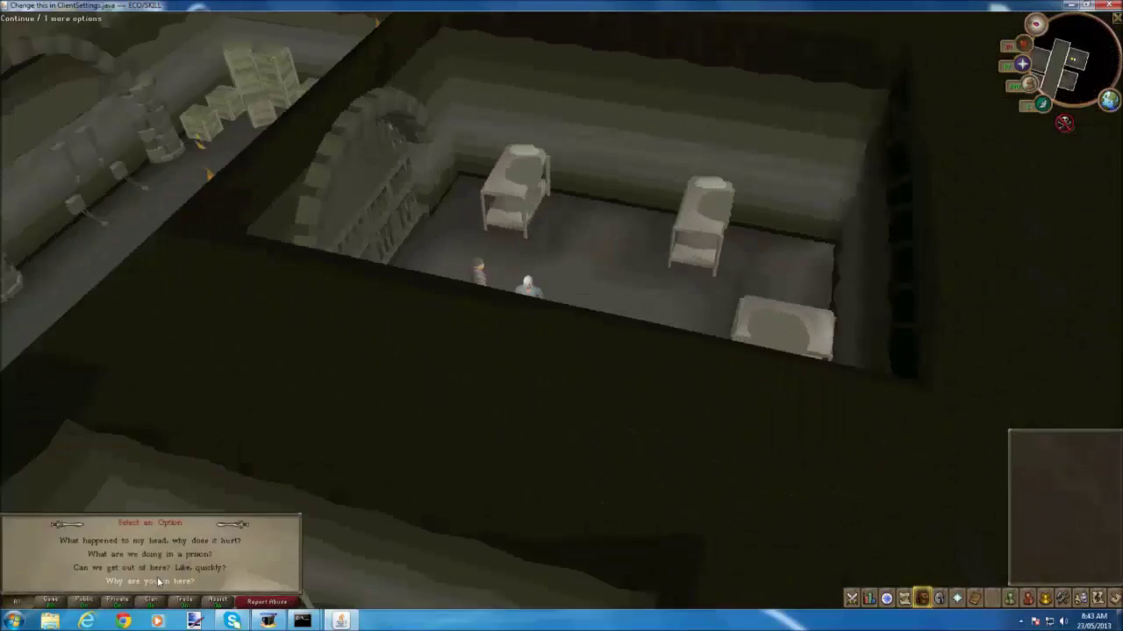
left_click(157, 576)
left_click(157, 576)
left_click(508, 338)
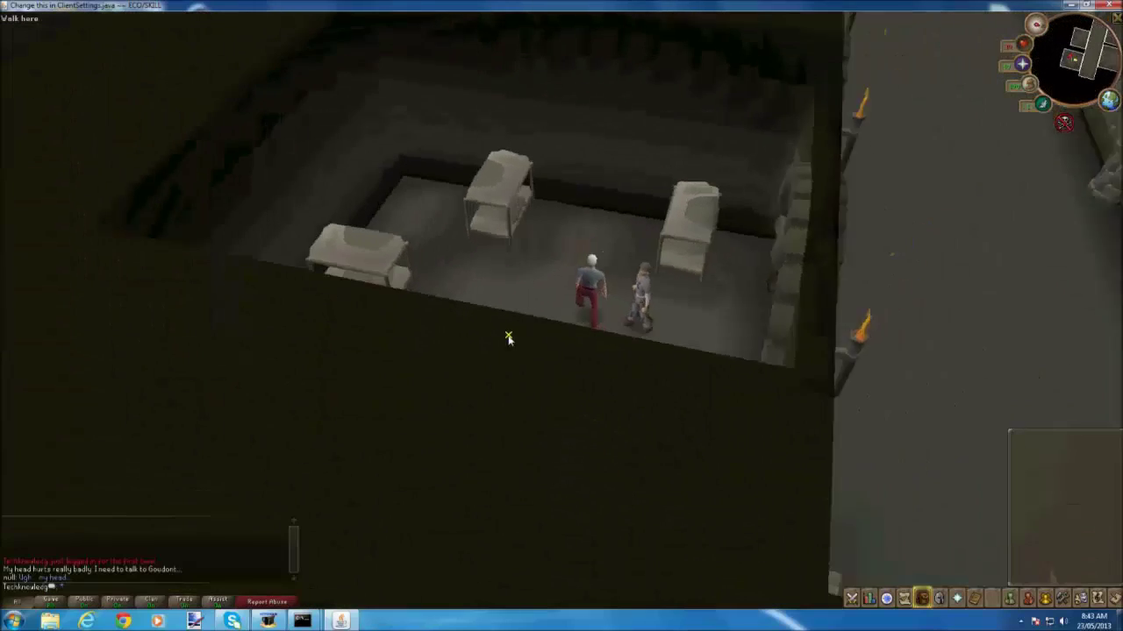